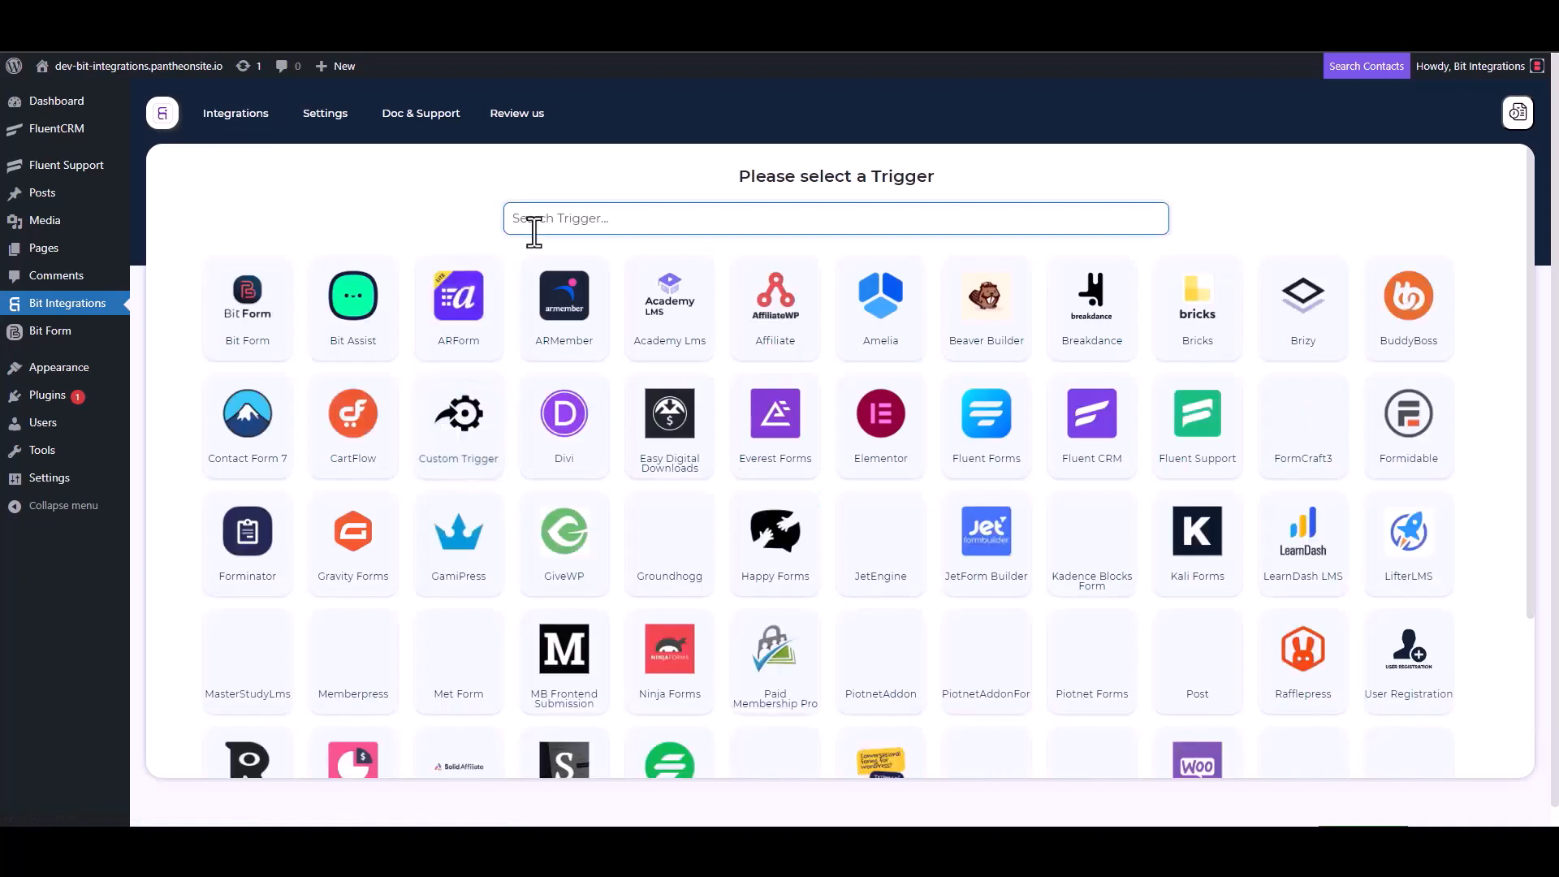
- Select the Fluent Support trigger card and copy its Webhook URL
click(1205, 446)
click(1109, 390)
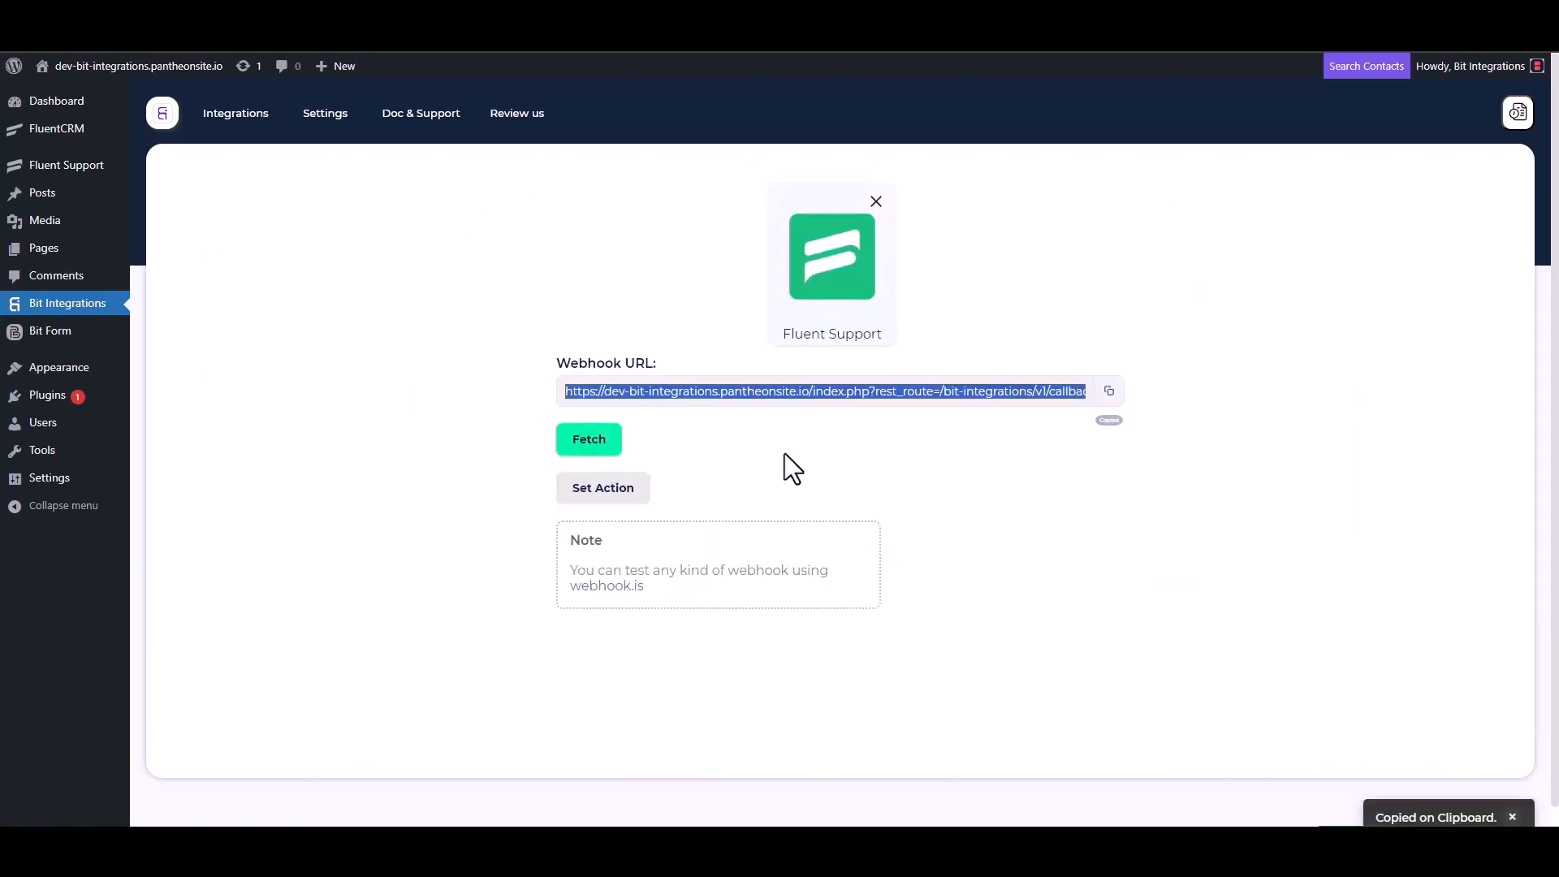
- Start fetching test data, then create an automatic Fluent Support workflow named 'Bit Integrations'
click(587, 443)
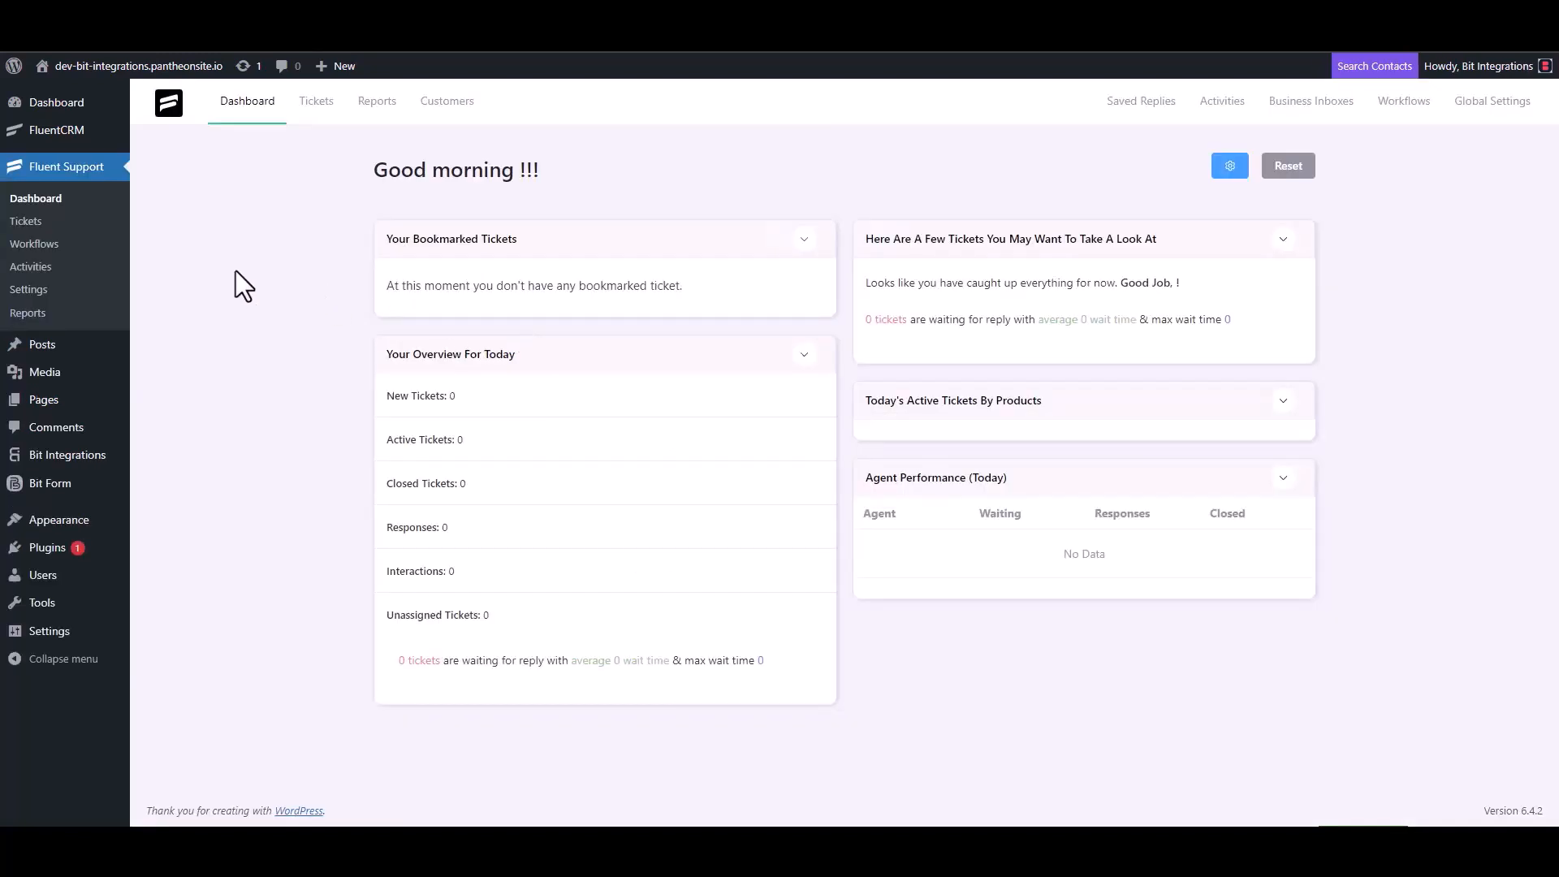
click(53, 245)
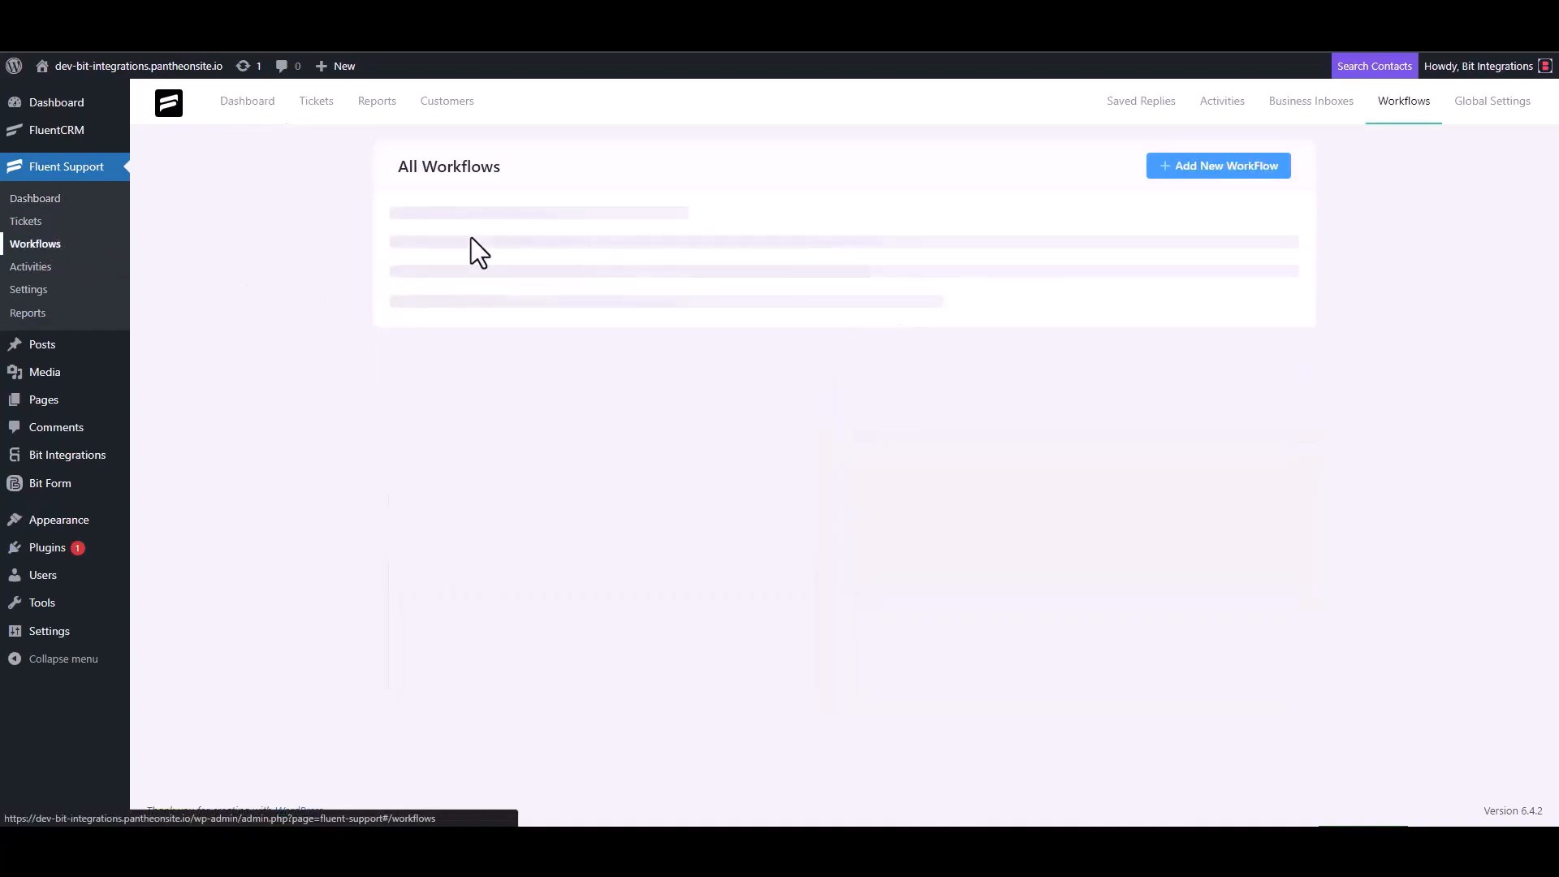
click(1193, 168)
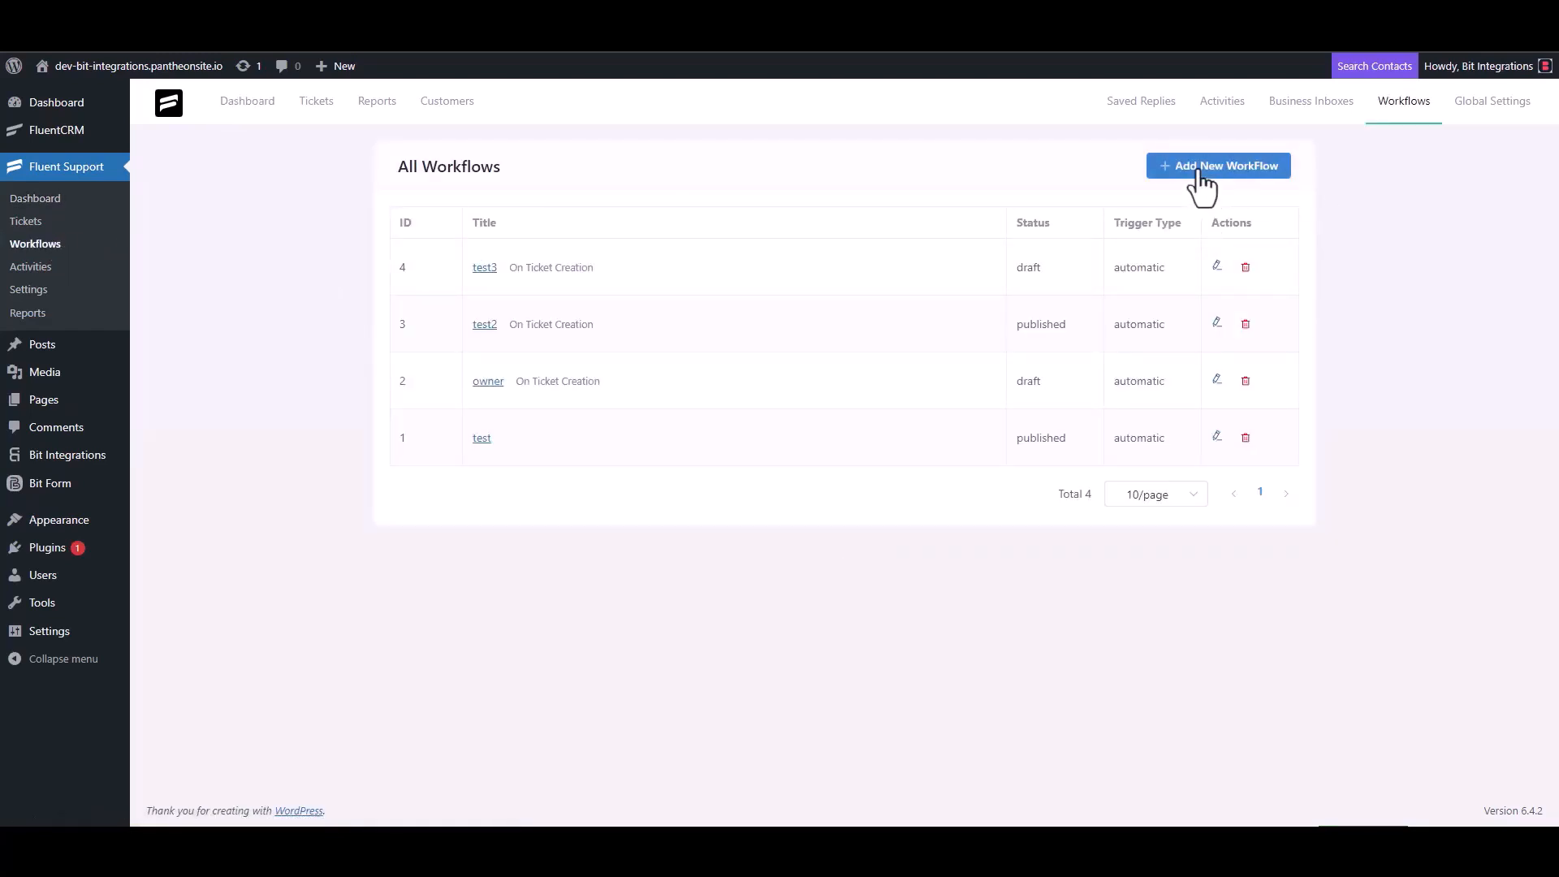
click(471, 194)
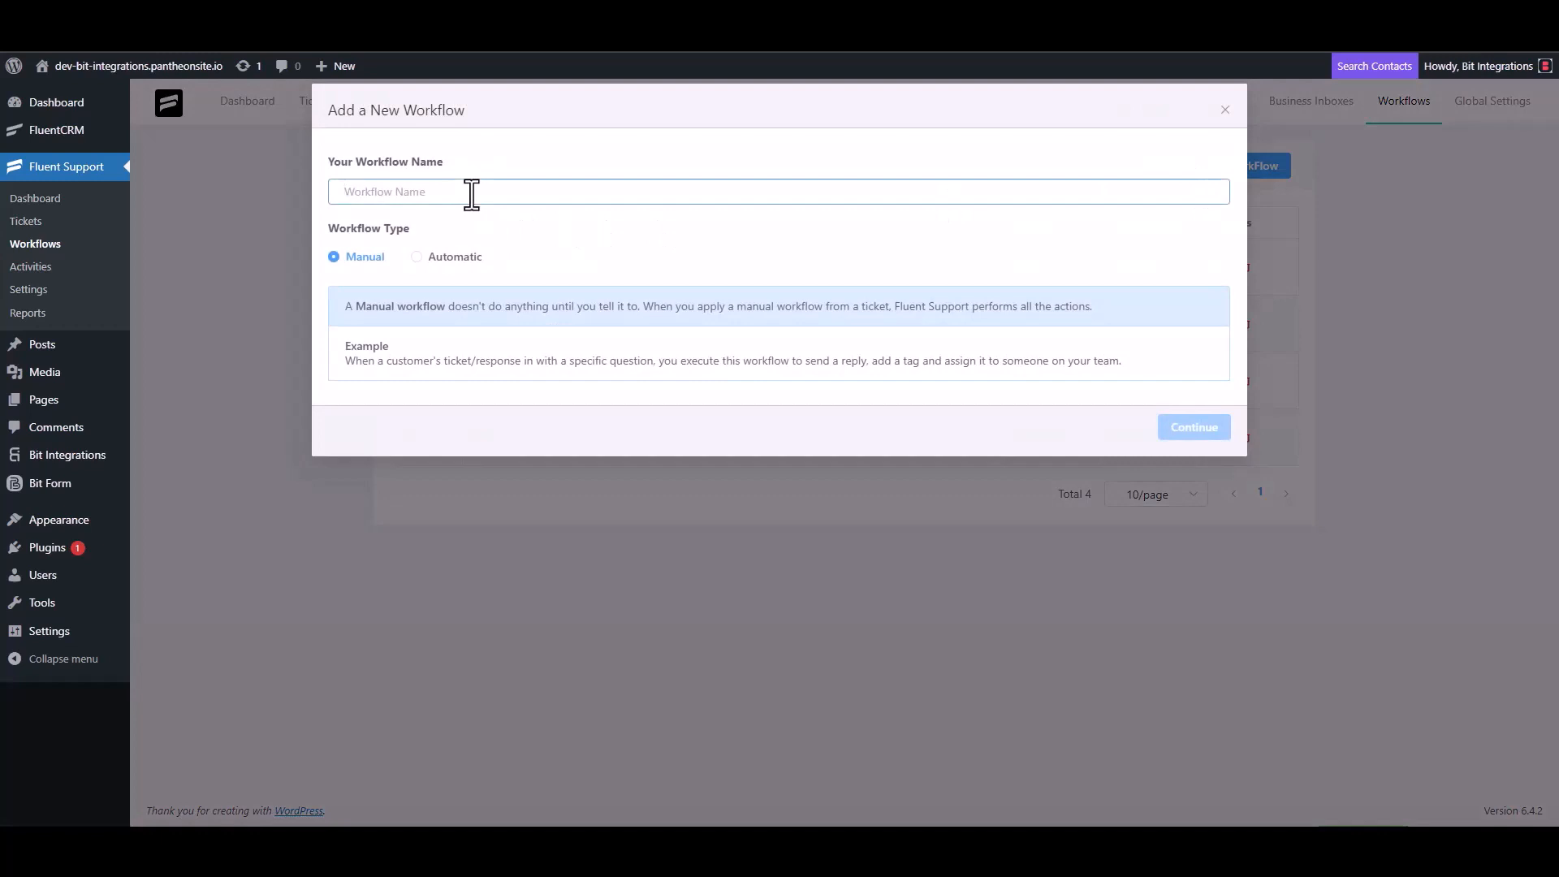
text(Bit Integrations)
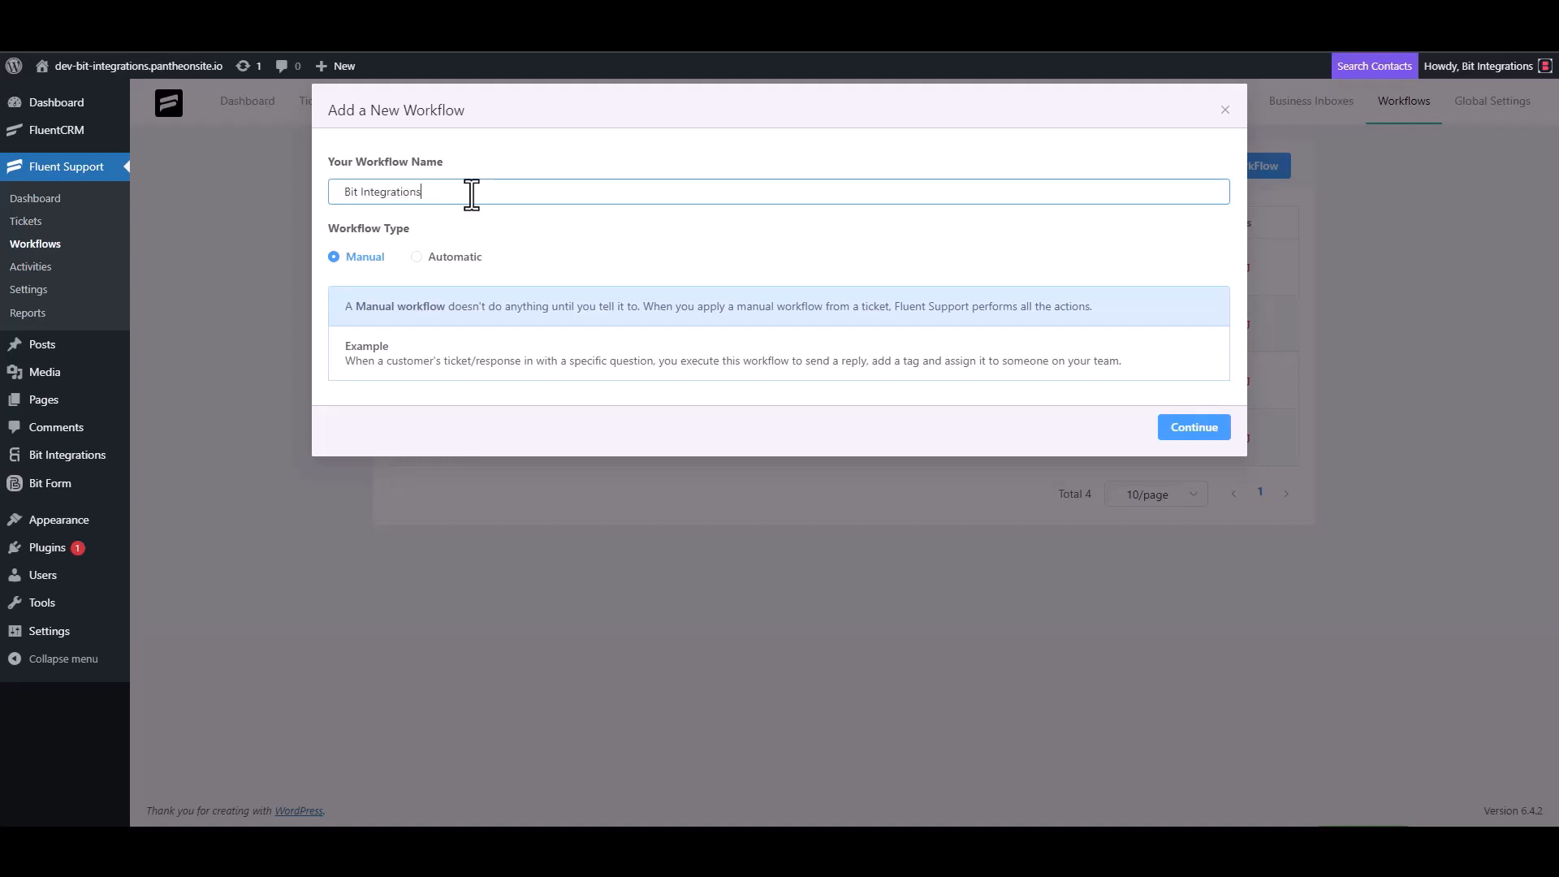
click(441, 259)
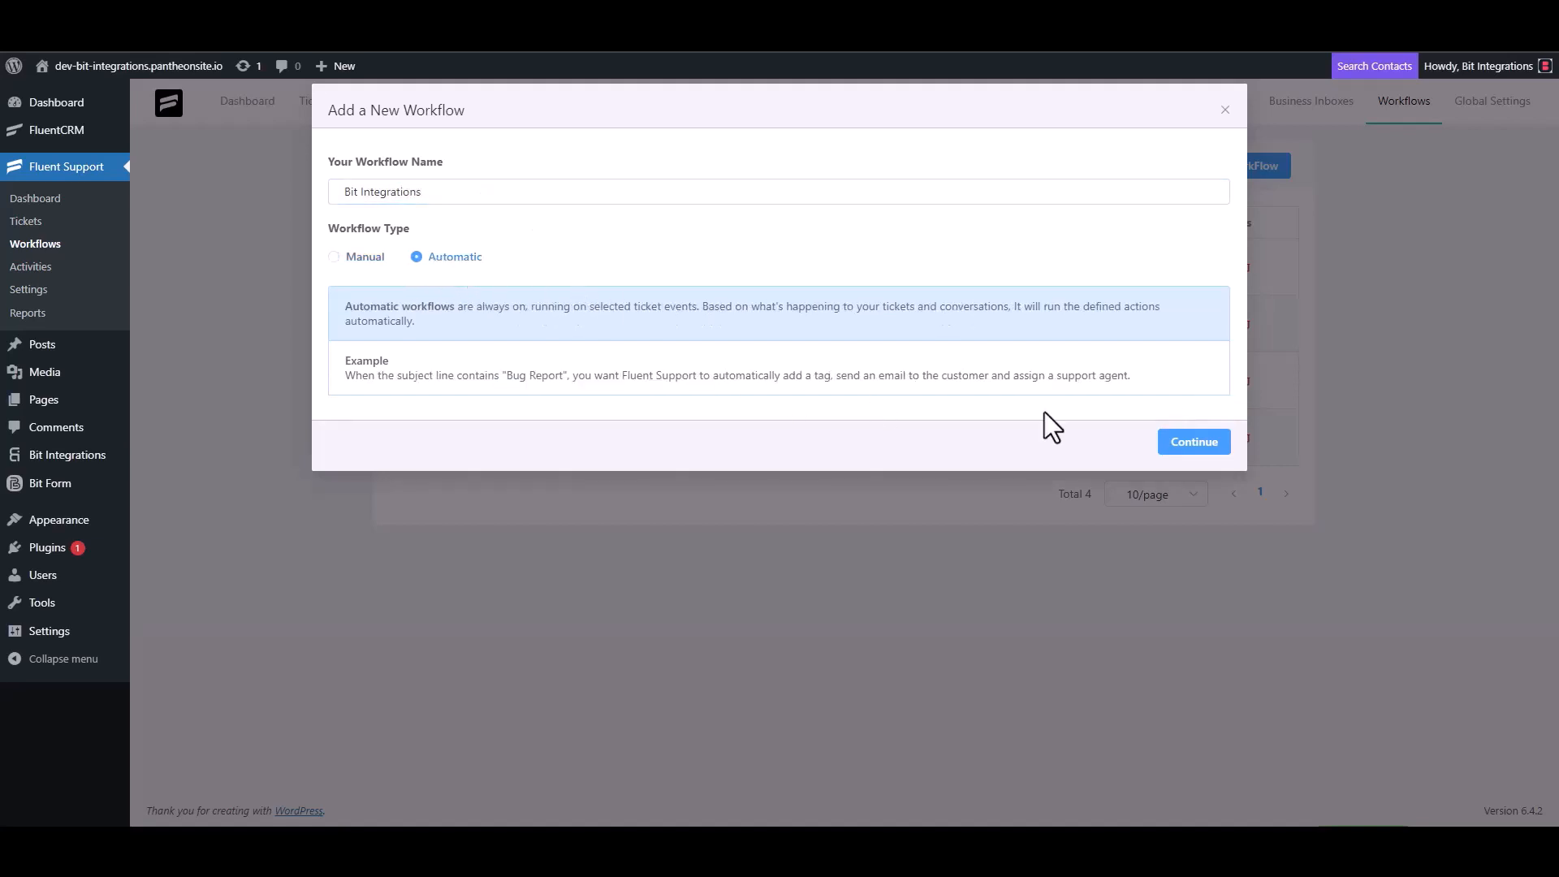
click(1191, 443)
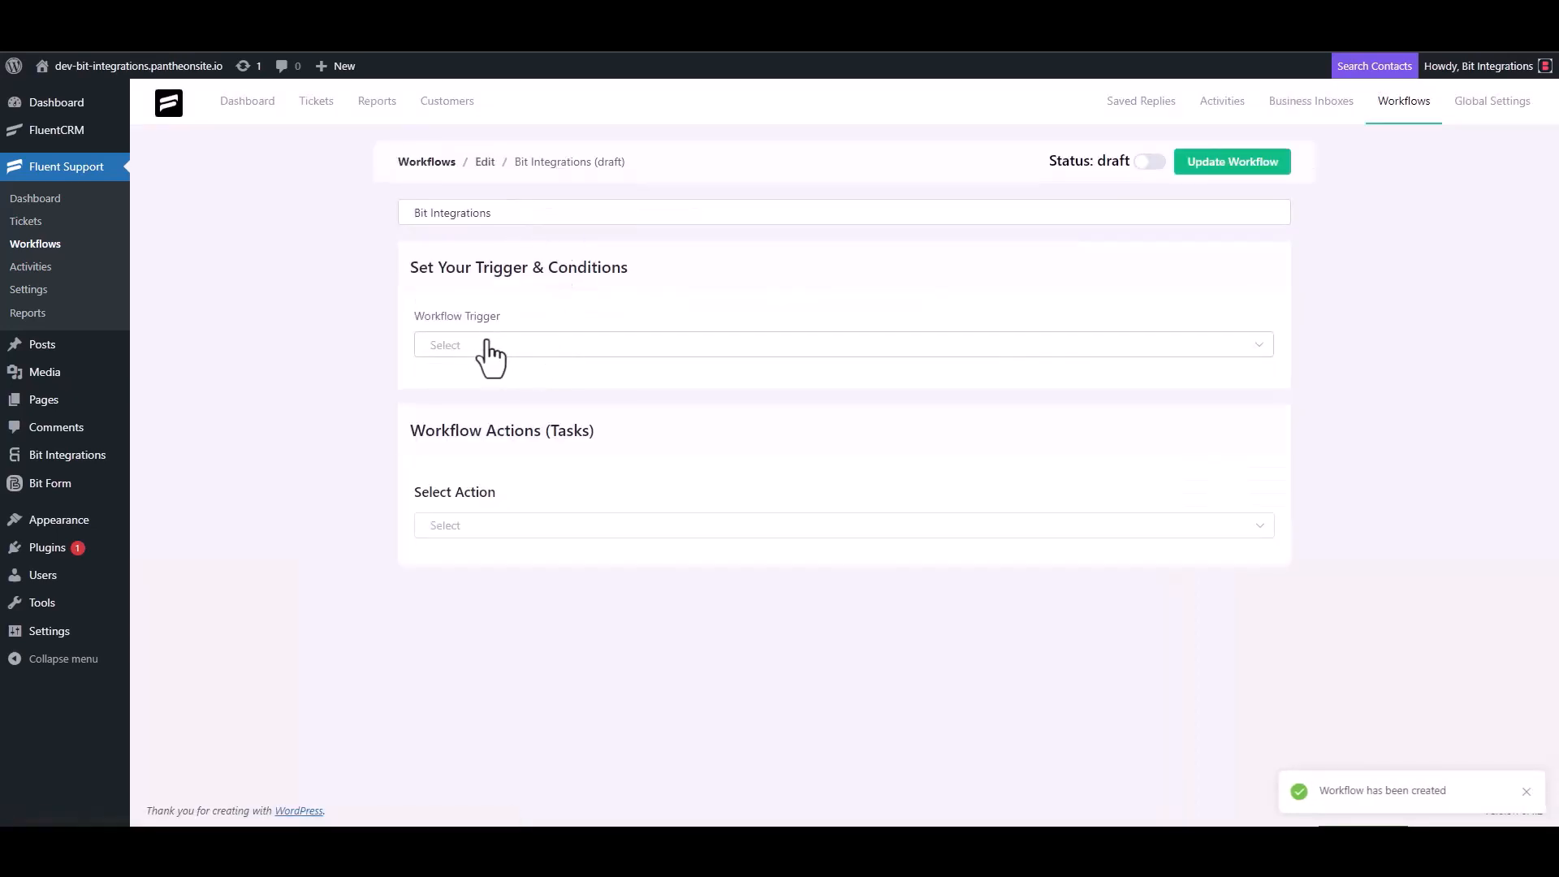
- Trigger the workflow on ticket creation with an outgoing webhook to the pasted Bit Integrations URL
click(487, 346)
click(481, 388)
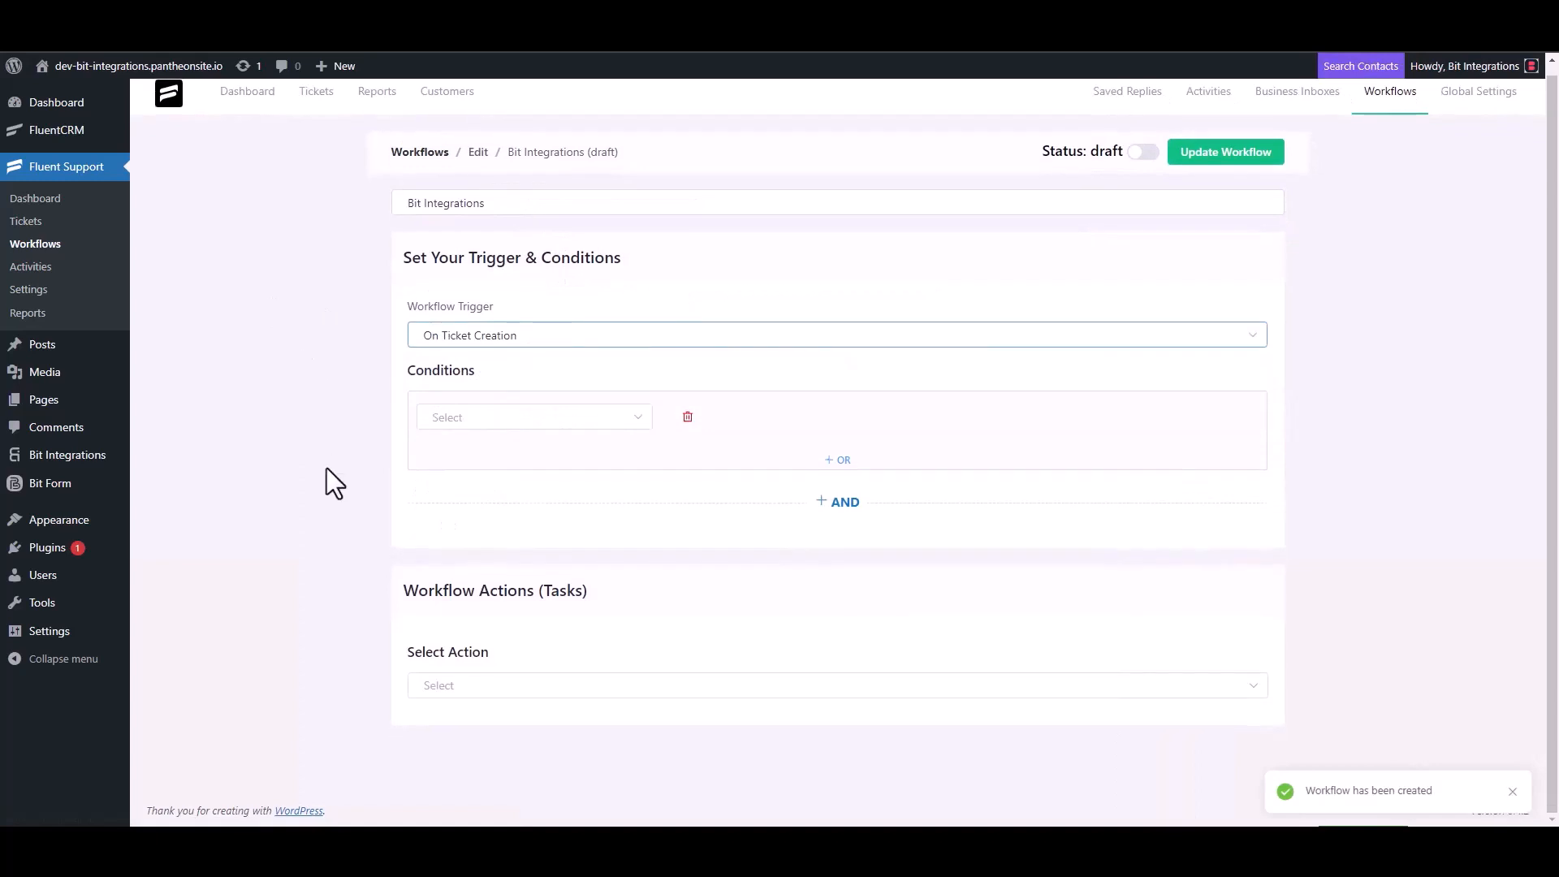
click(448, 676)
scroll(474, 567, down, 5)
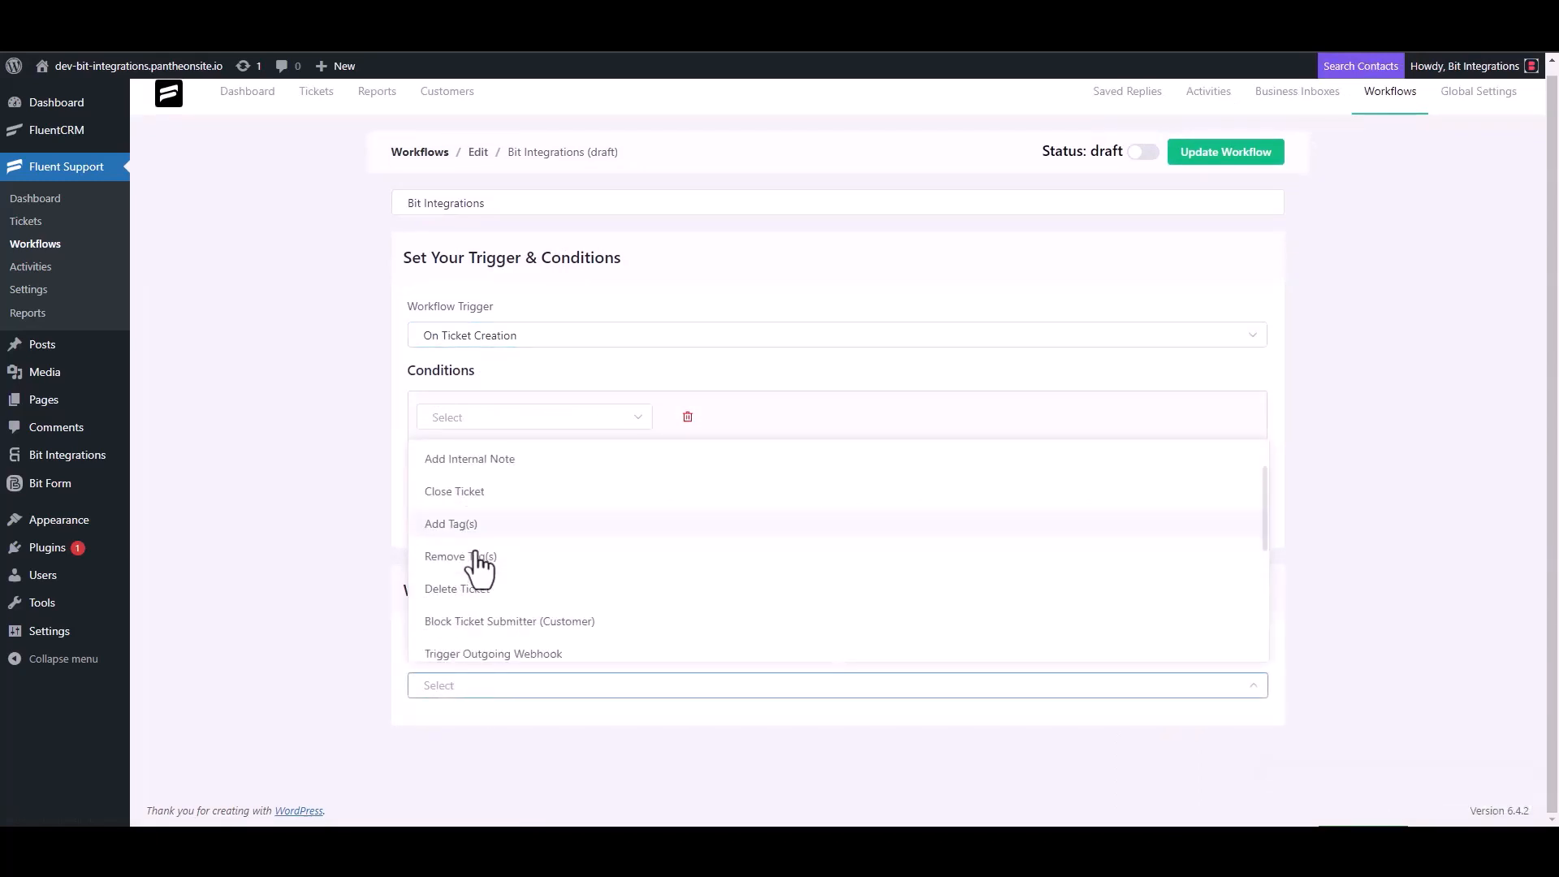
click(529, 463)
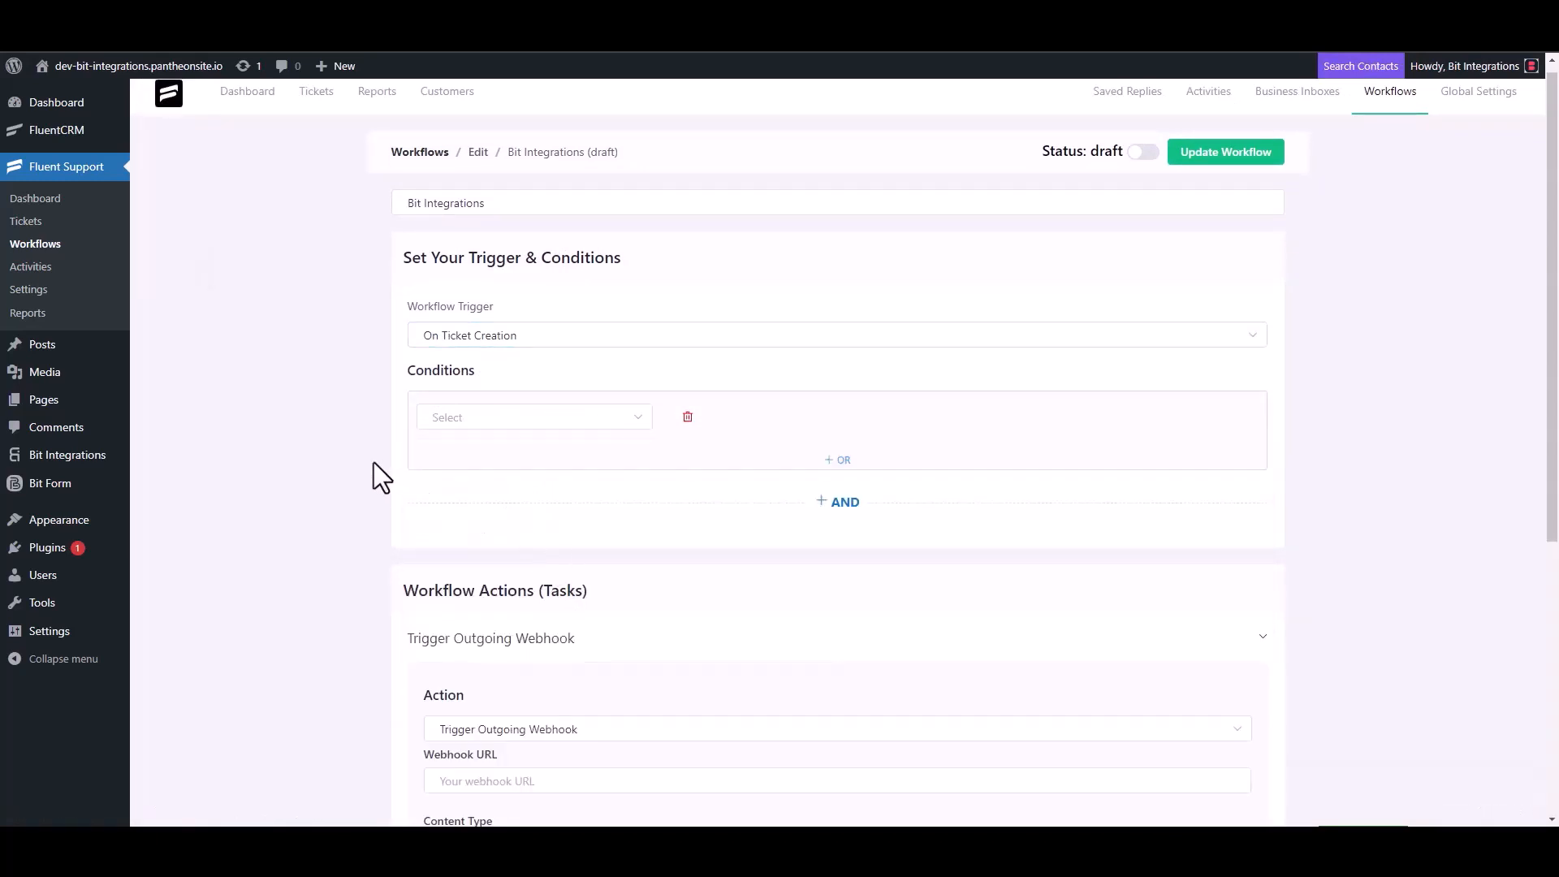
scroll(378, 467, down, 4)
click(527, 459)
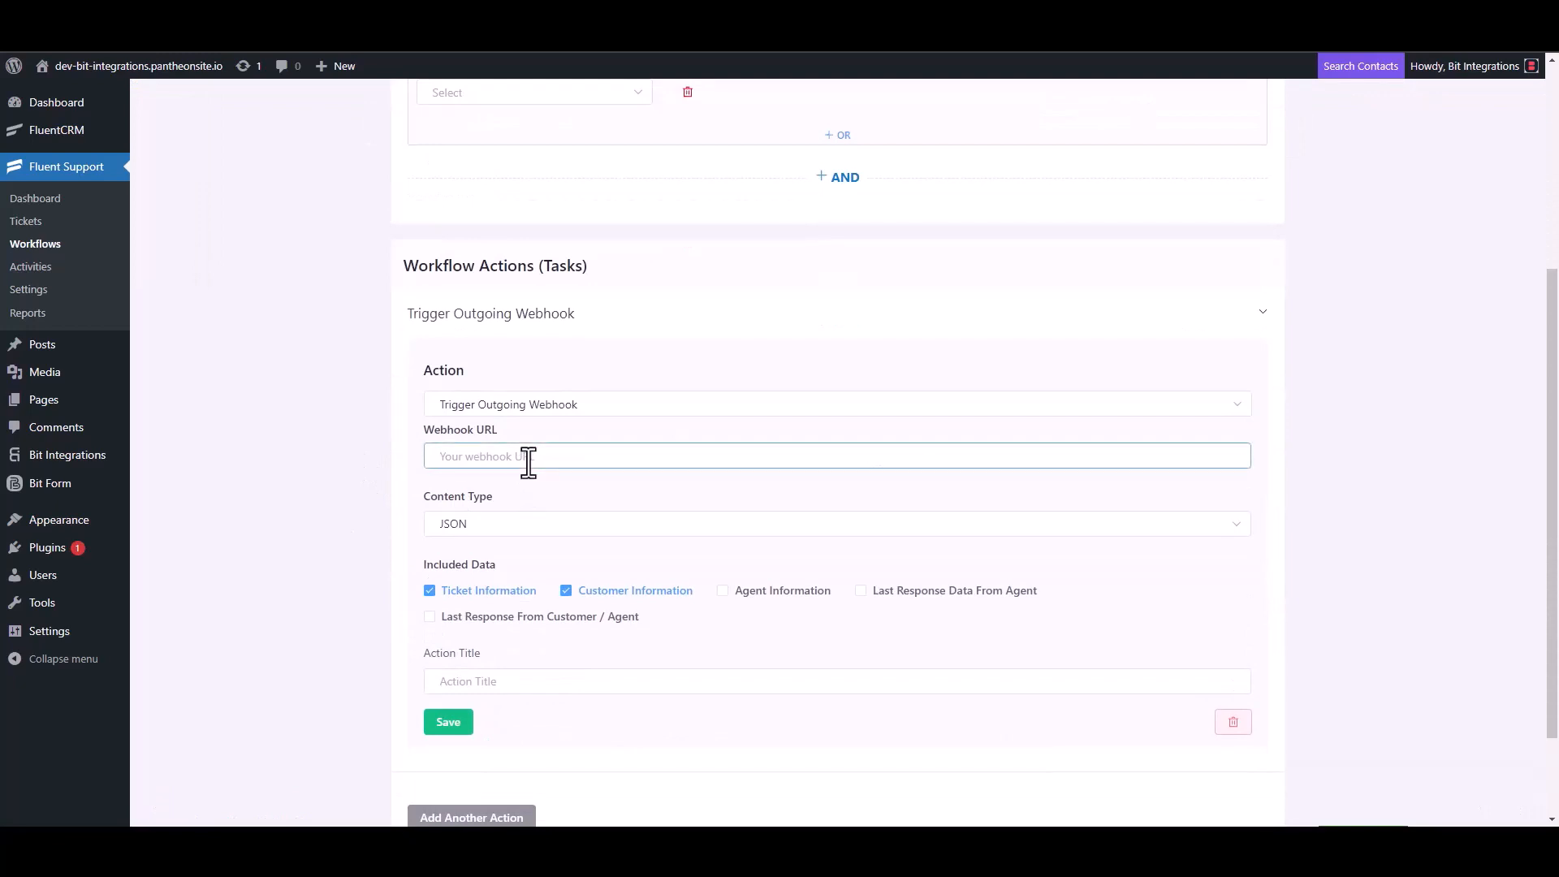
key(ctrl+v)
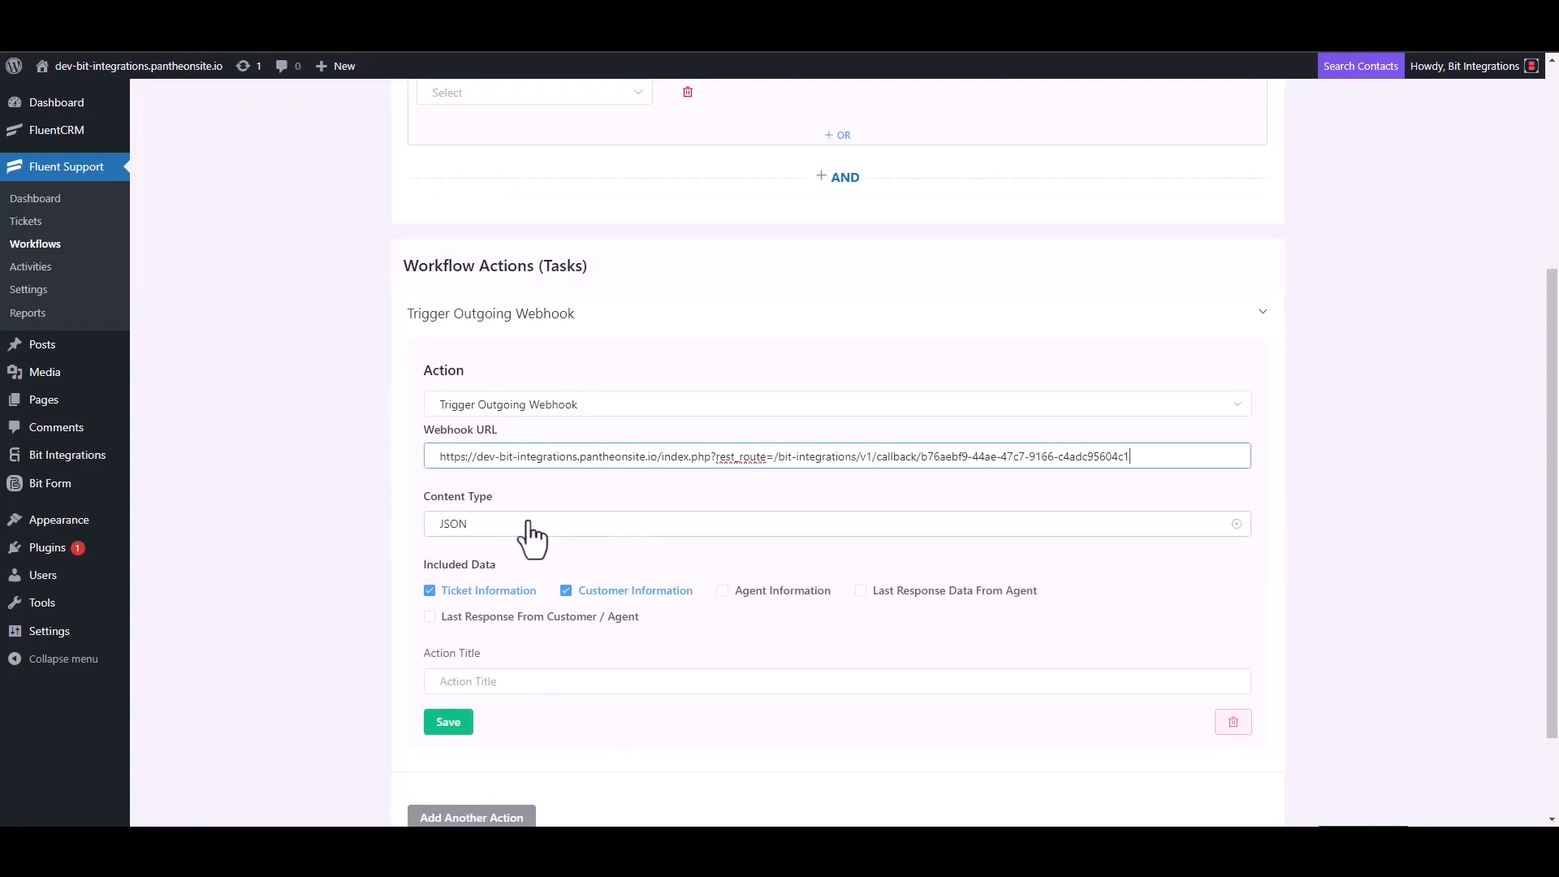
- Title the webhook action 'Bit Integrations', save it, and publish the workflow
scroll(528, 536, down, 2)
click(486, 566)
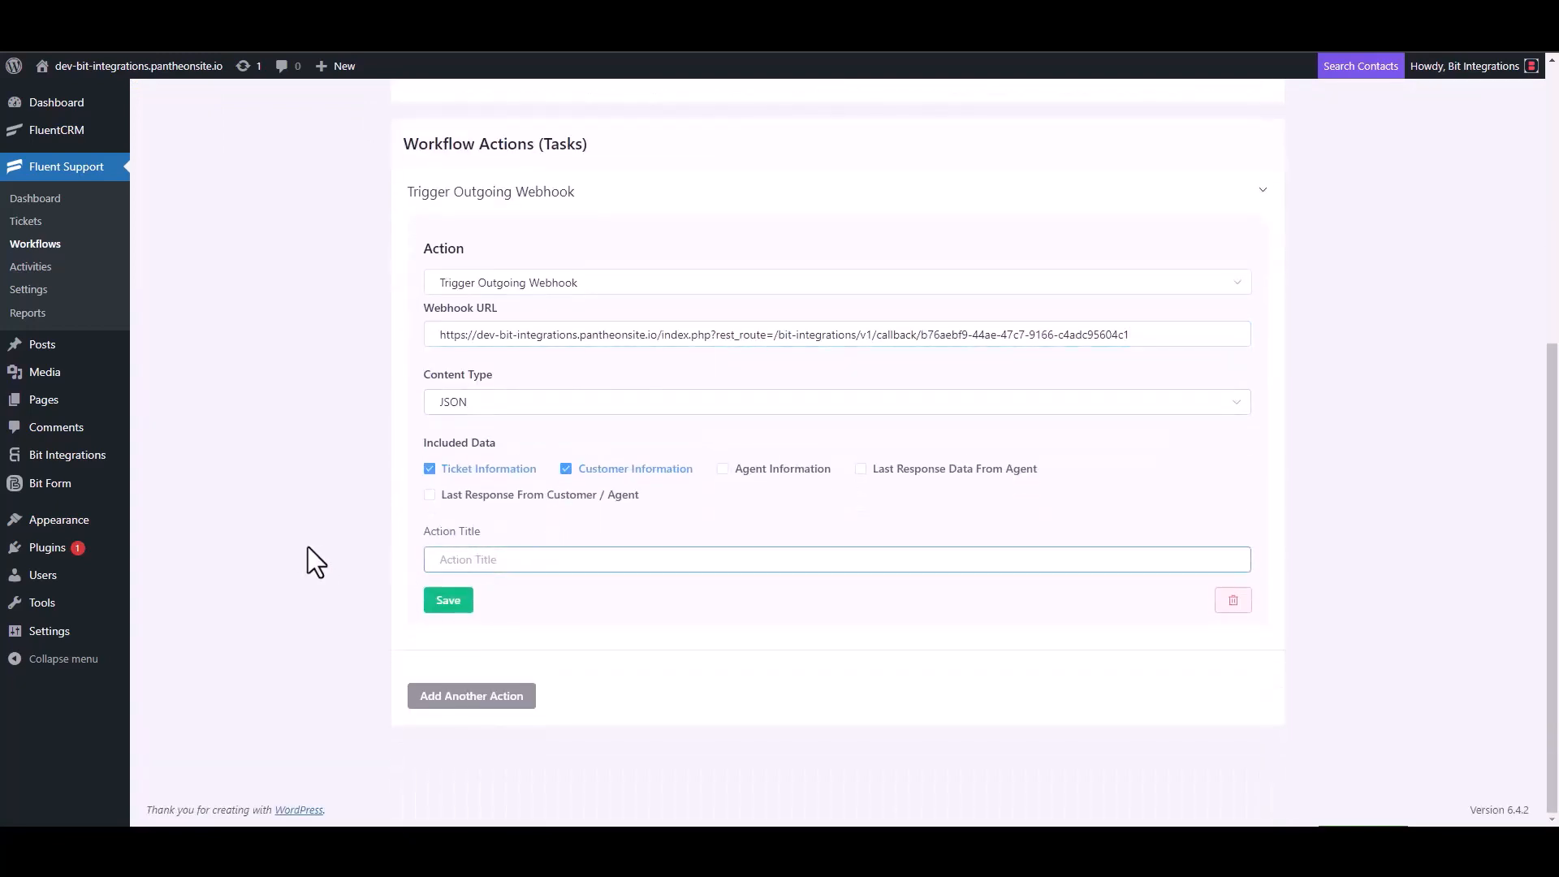
text(Bit Integrations)
click(446, 602)
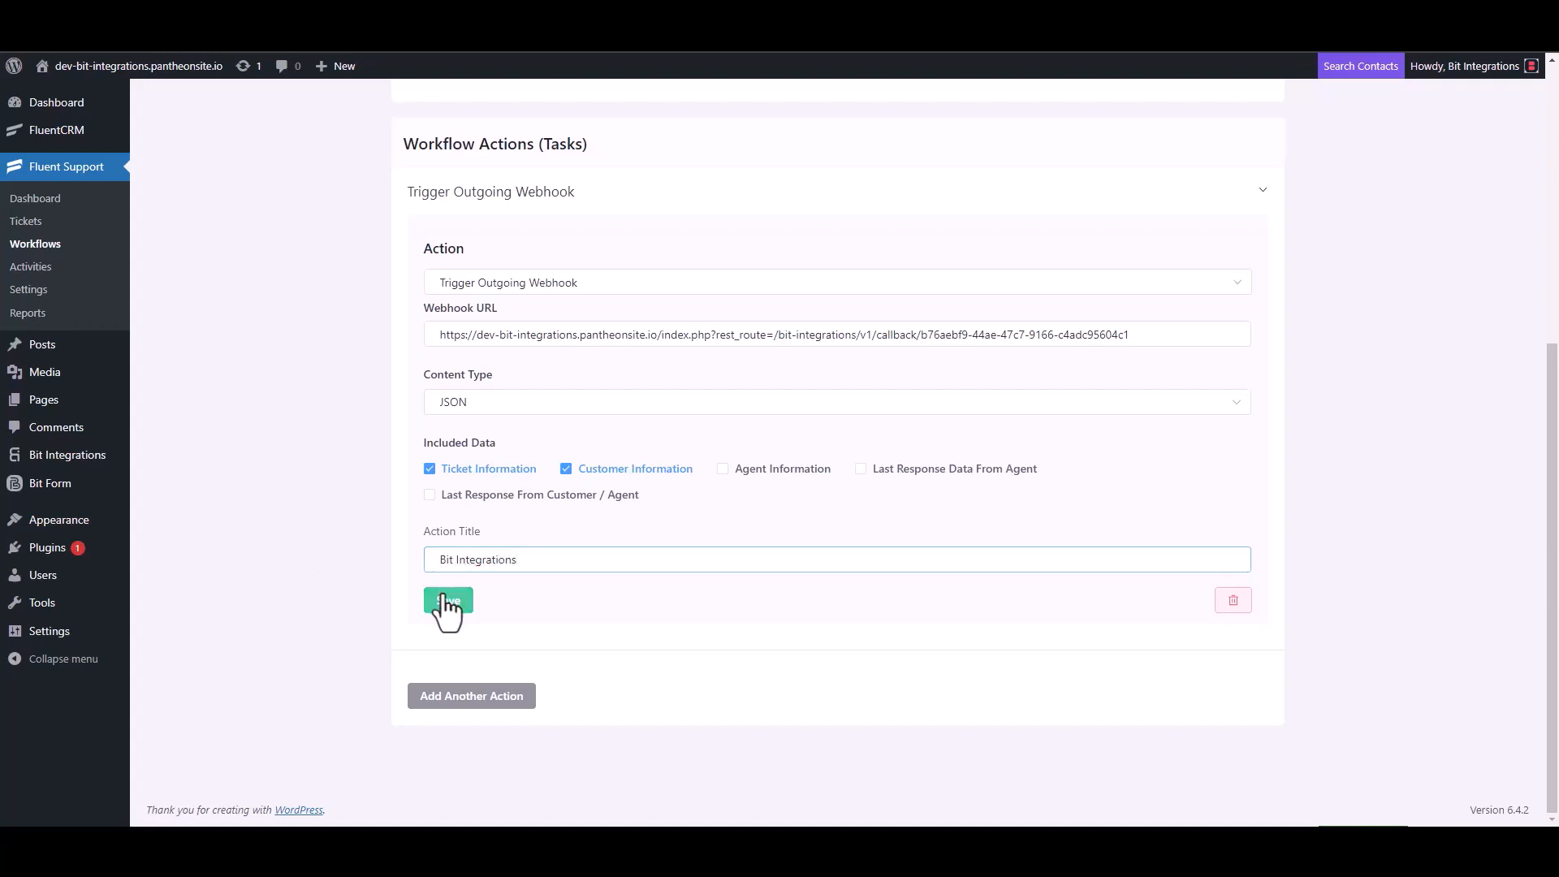
click(1144, 148)
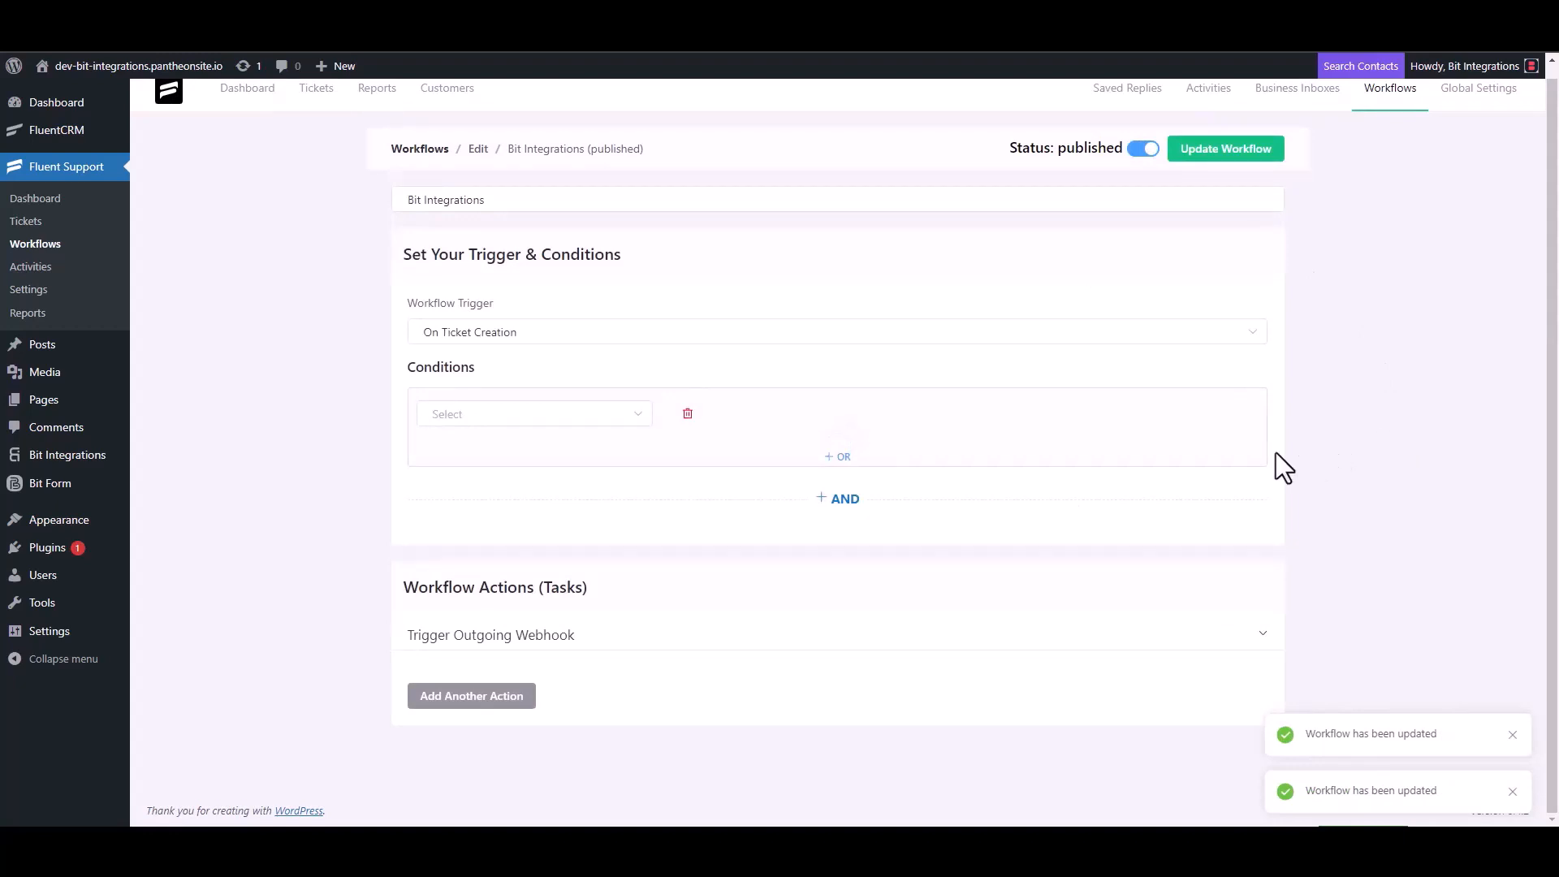
- Start a new ticket and create a new contact with a first name and e-mail
click(39, 226)
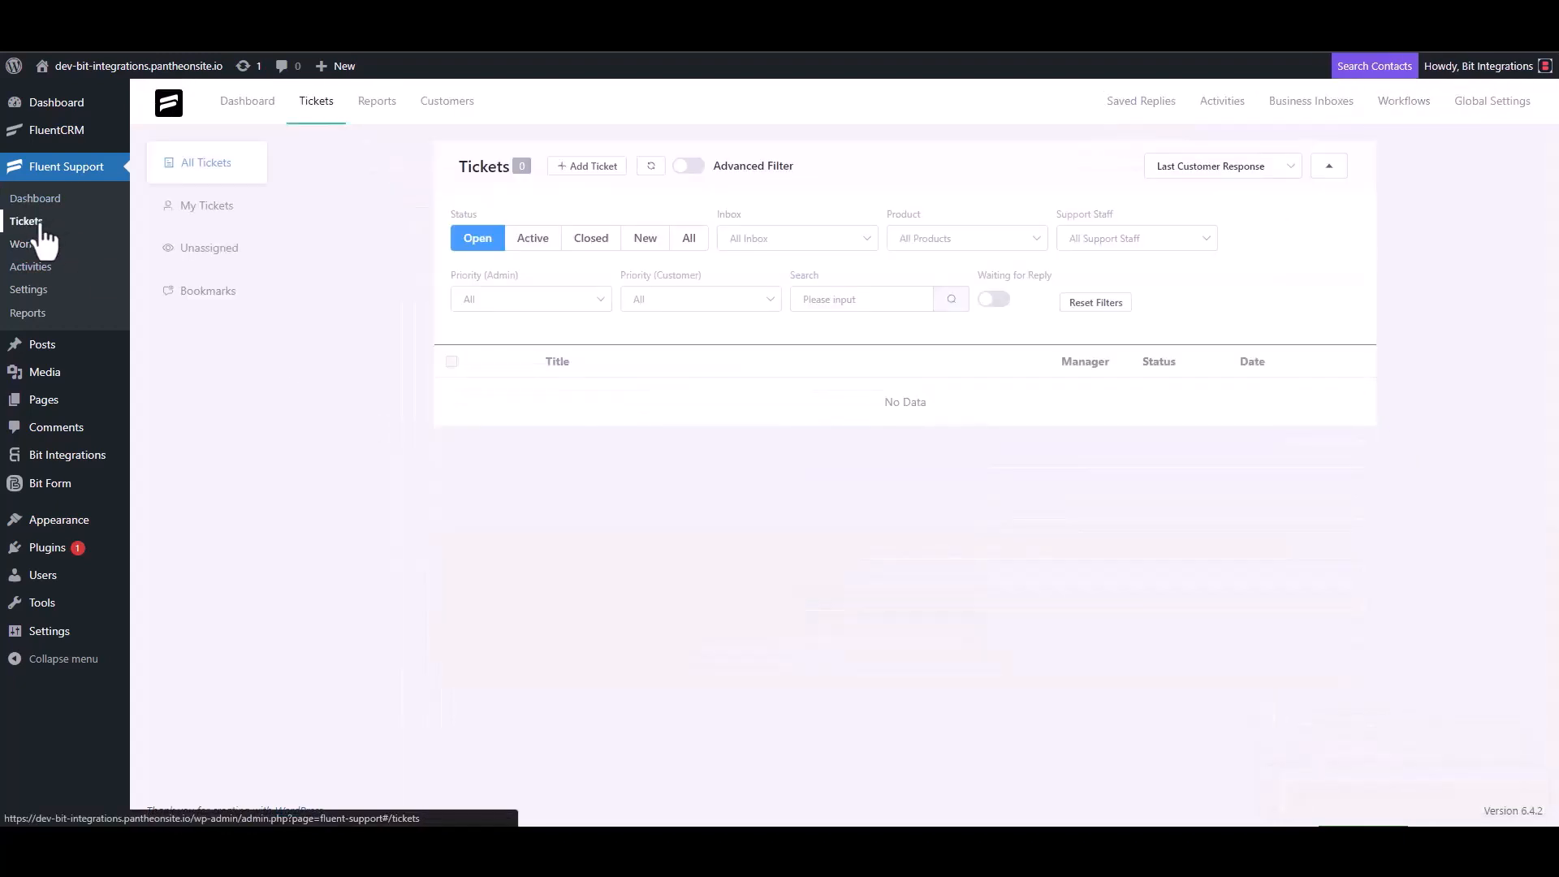
click(585, 167)
click(638, 210)
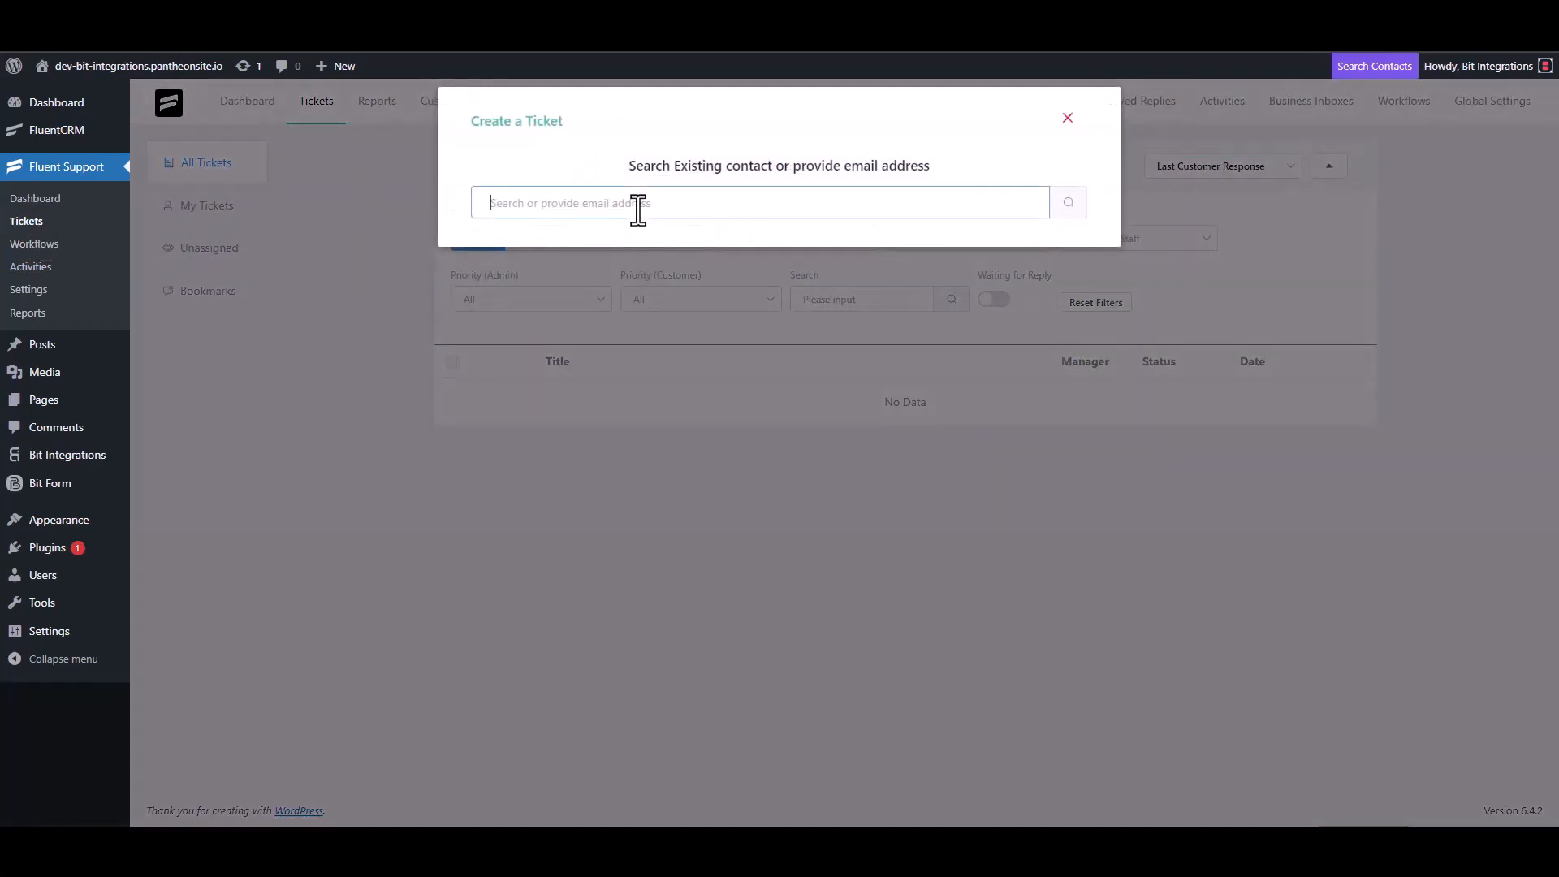
text(test@gmail.com)
click(1068, 202)
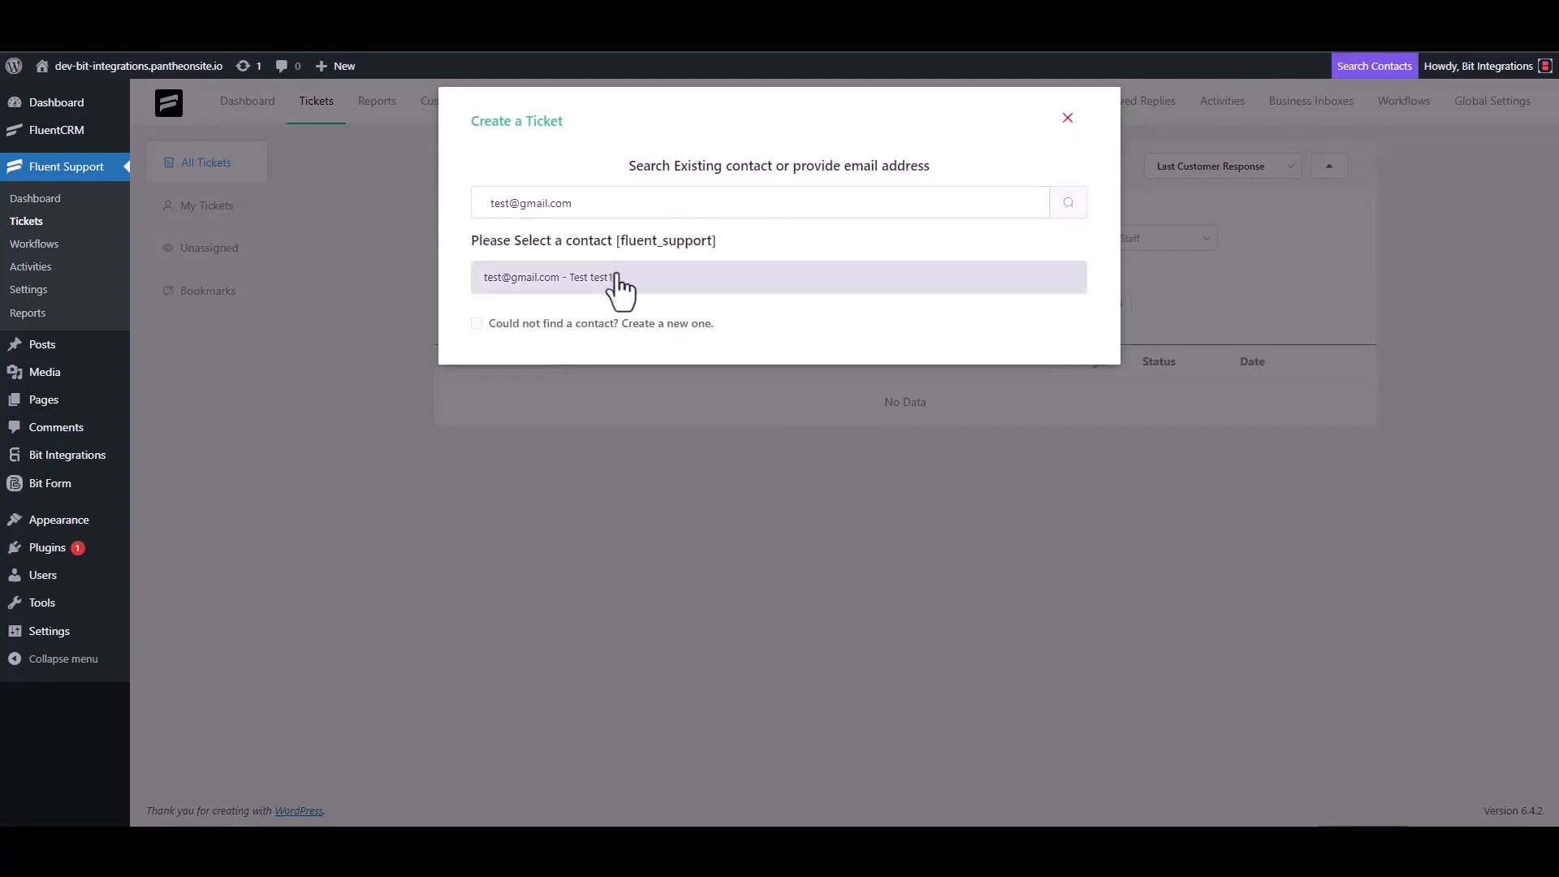
click(503, 323)
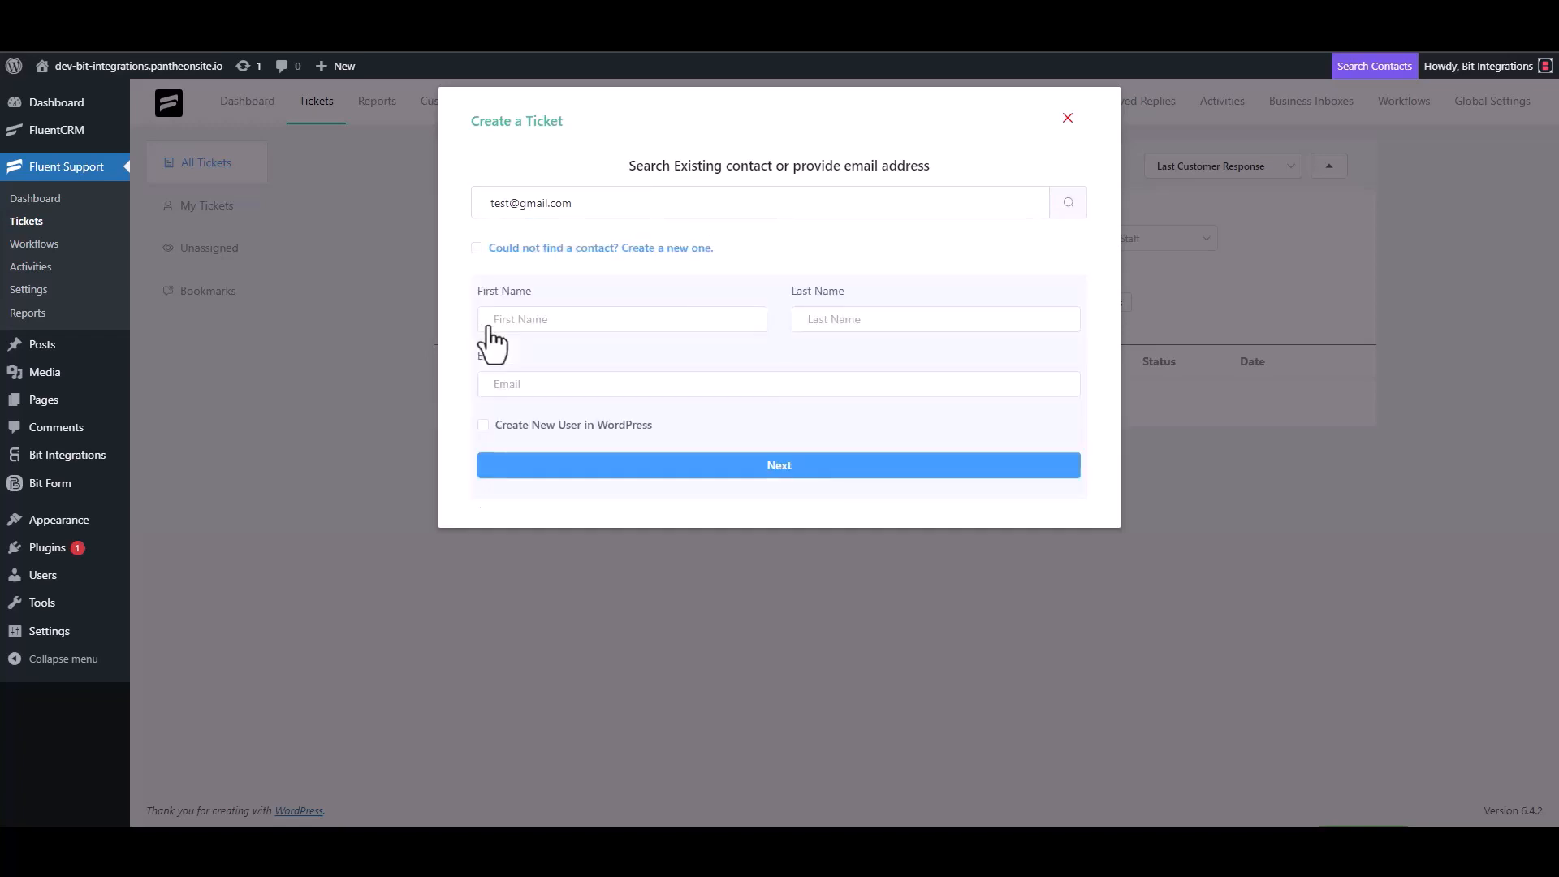
click(544, 319)
text(test3)
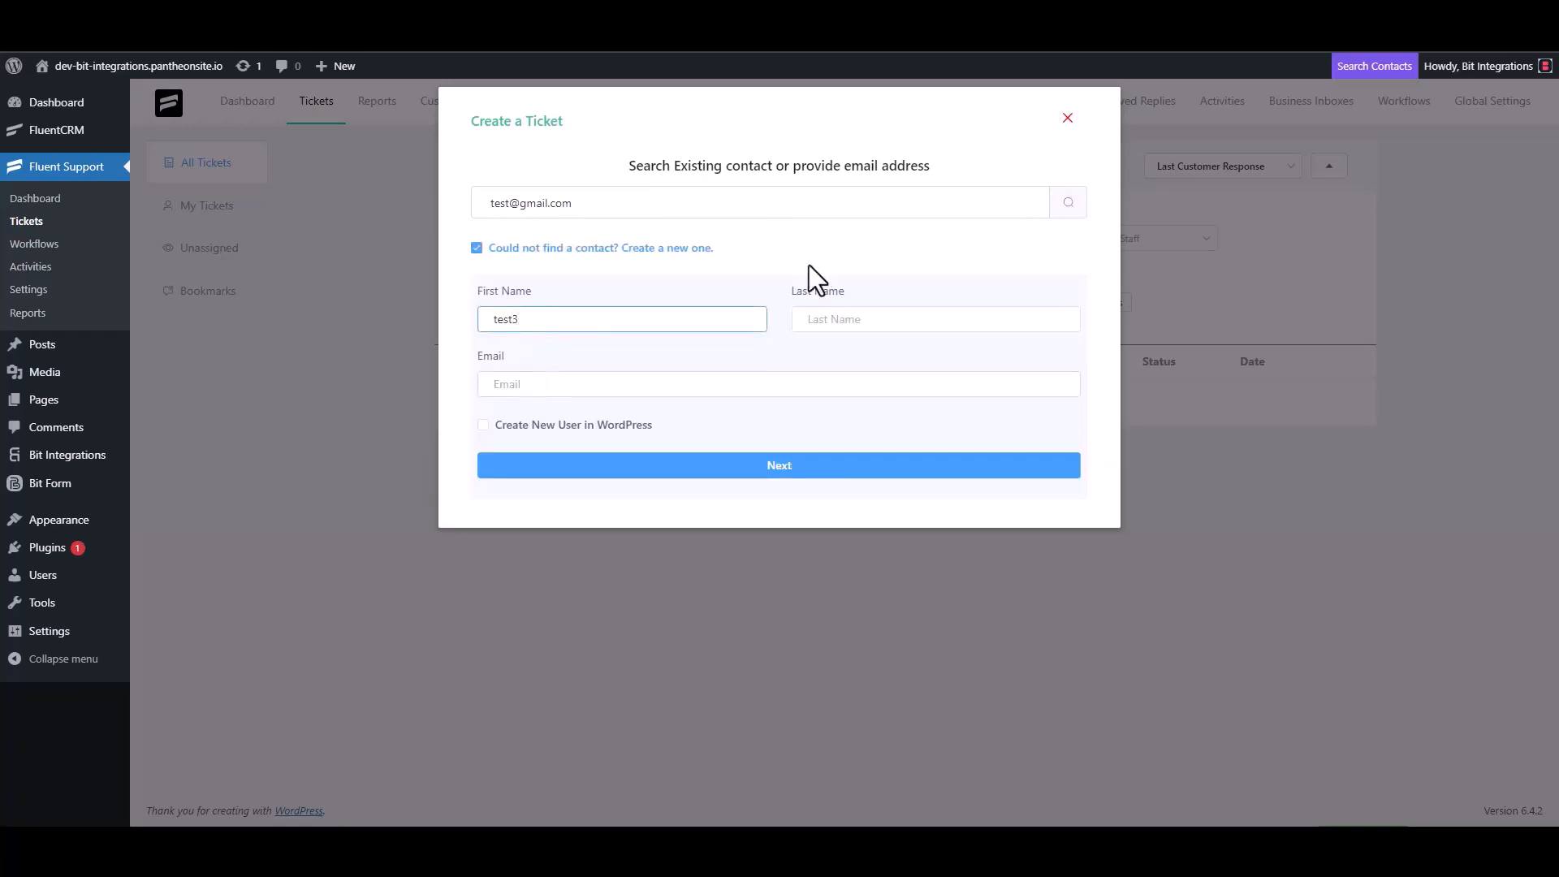
click(554, 385)
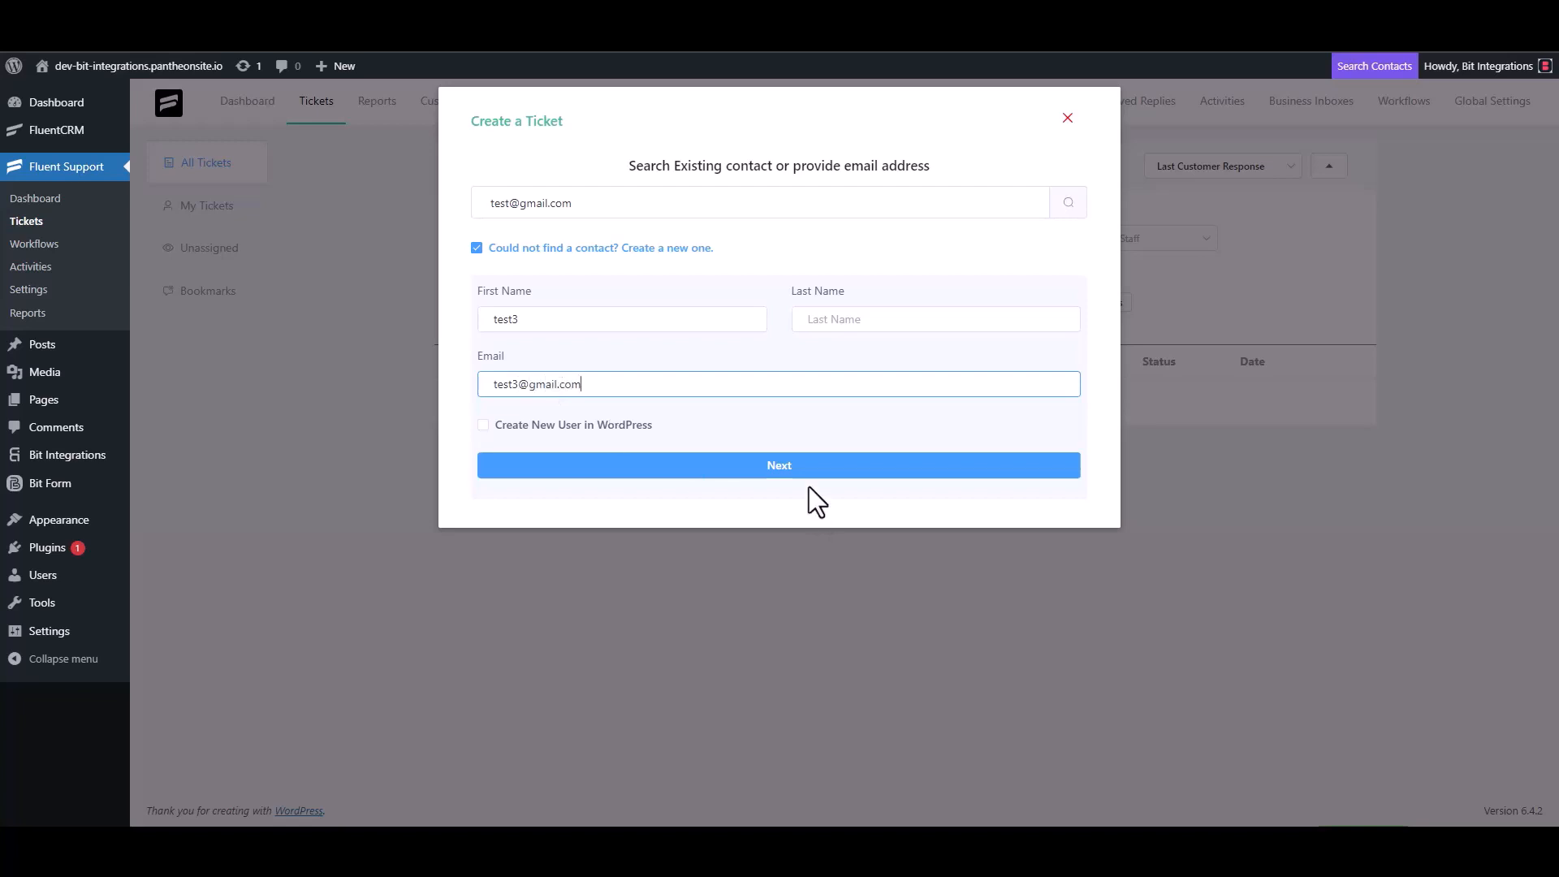
click(797, 468)
- Enter 'test' as the ticket subject and details and create the ticket
click(568, 293)
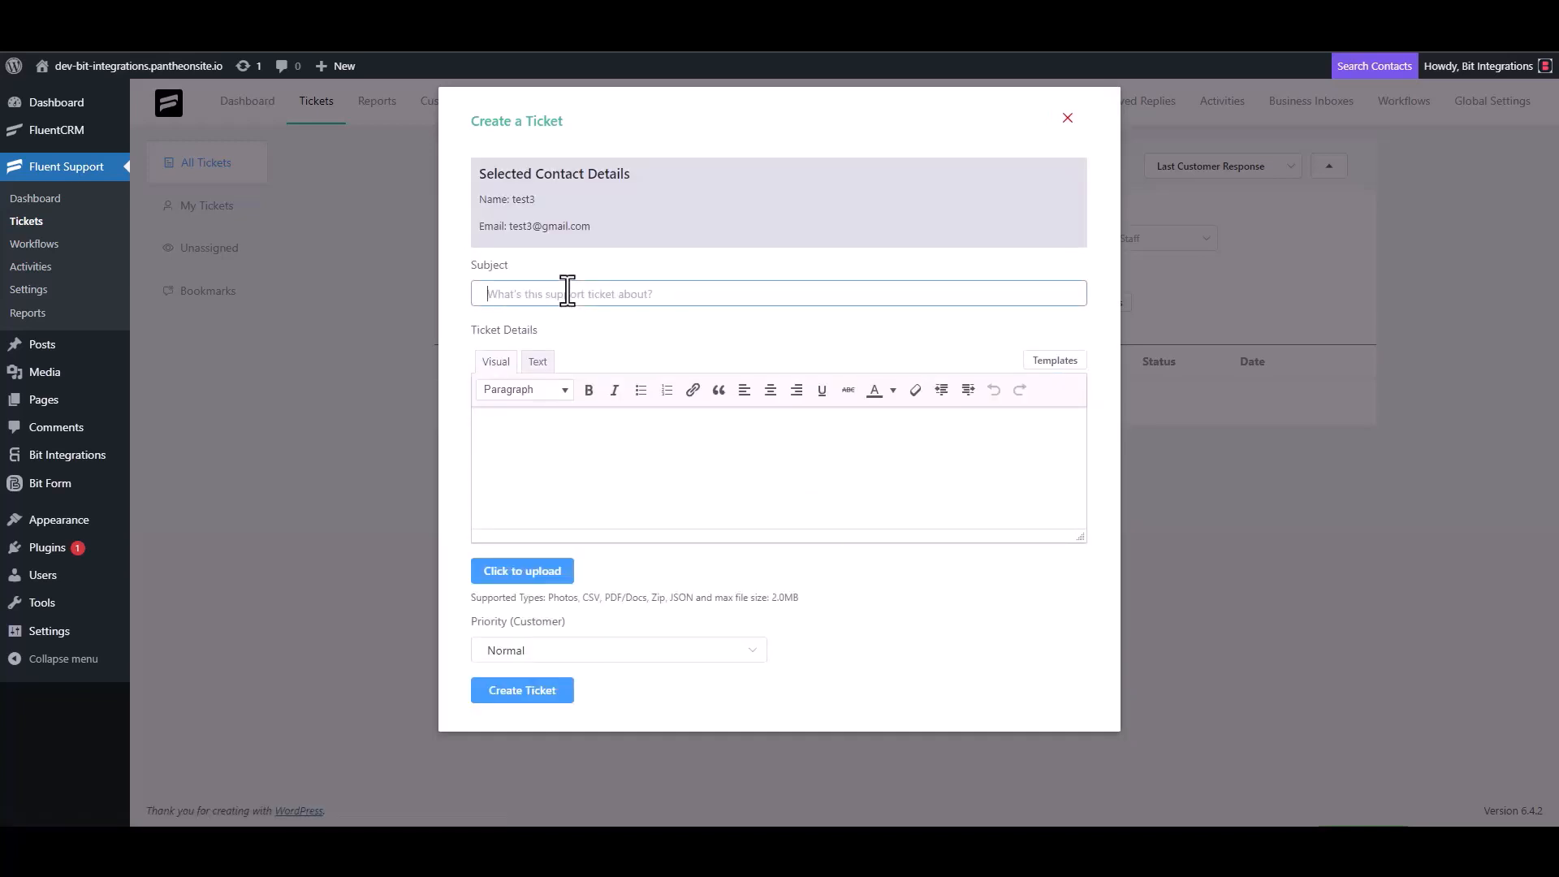
text(test)
click(549, 435)
text(test)
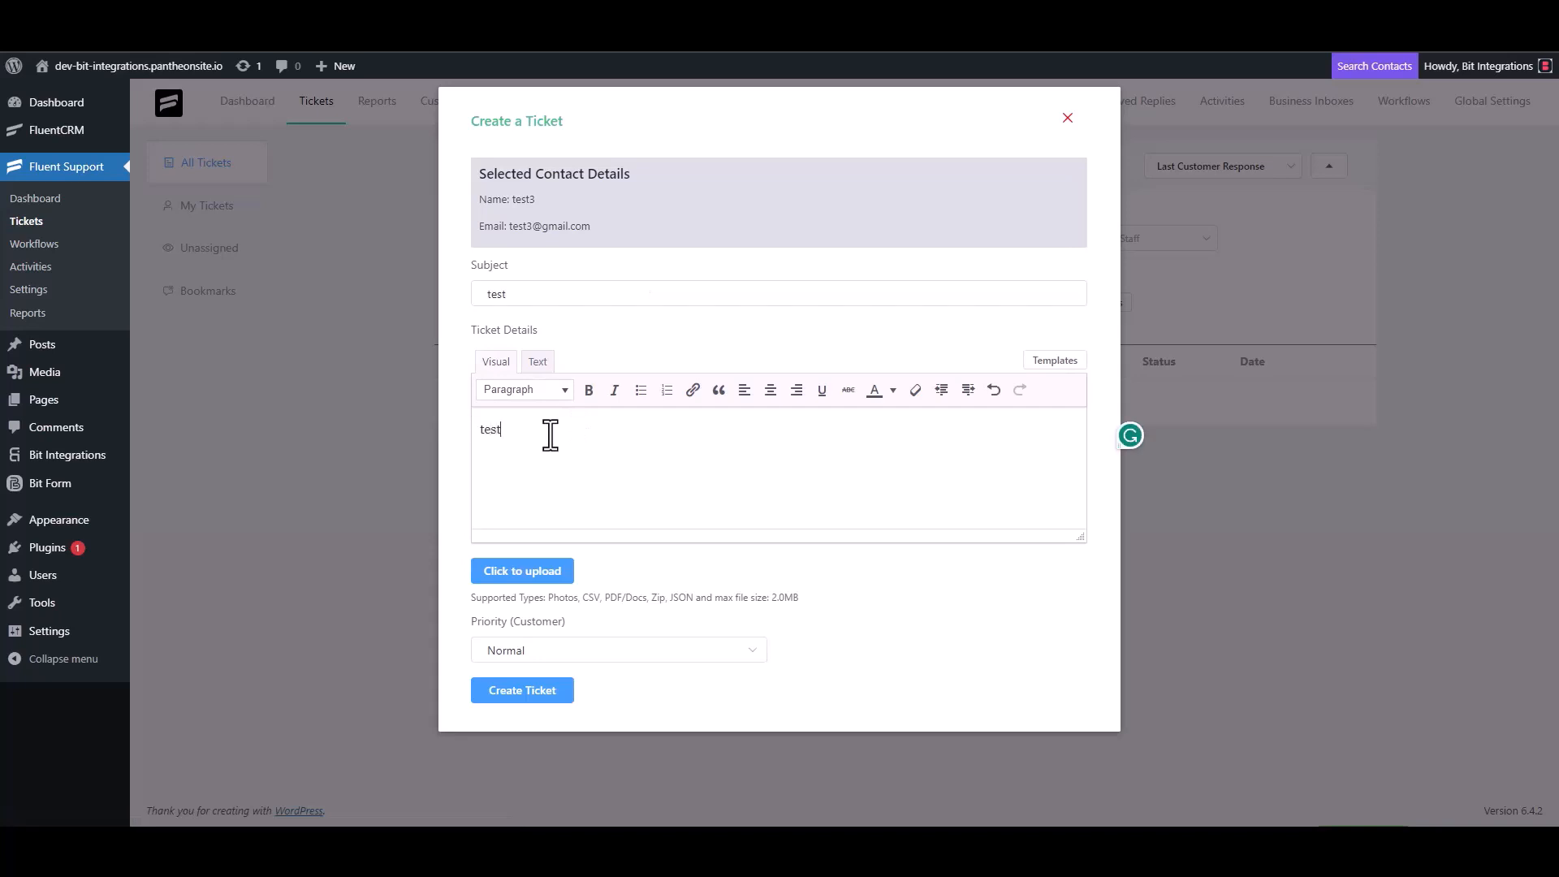
click(530, 690)
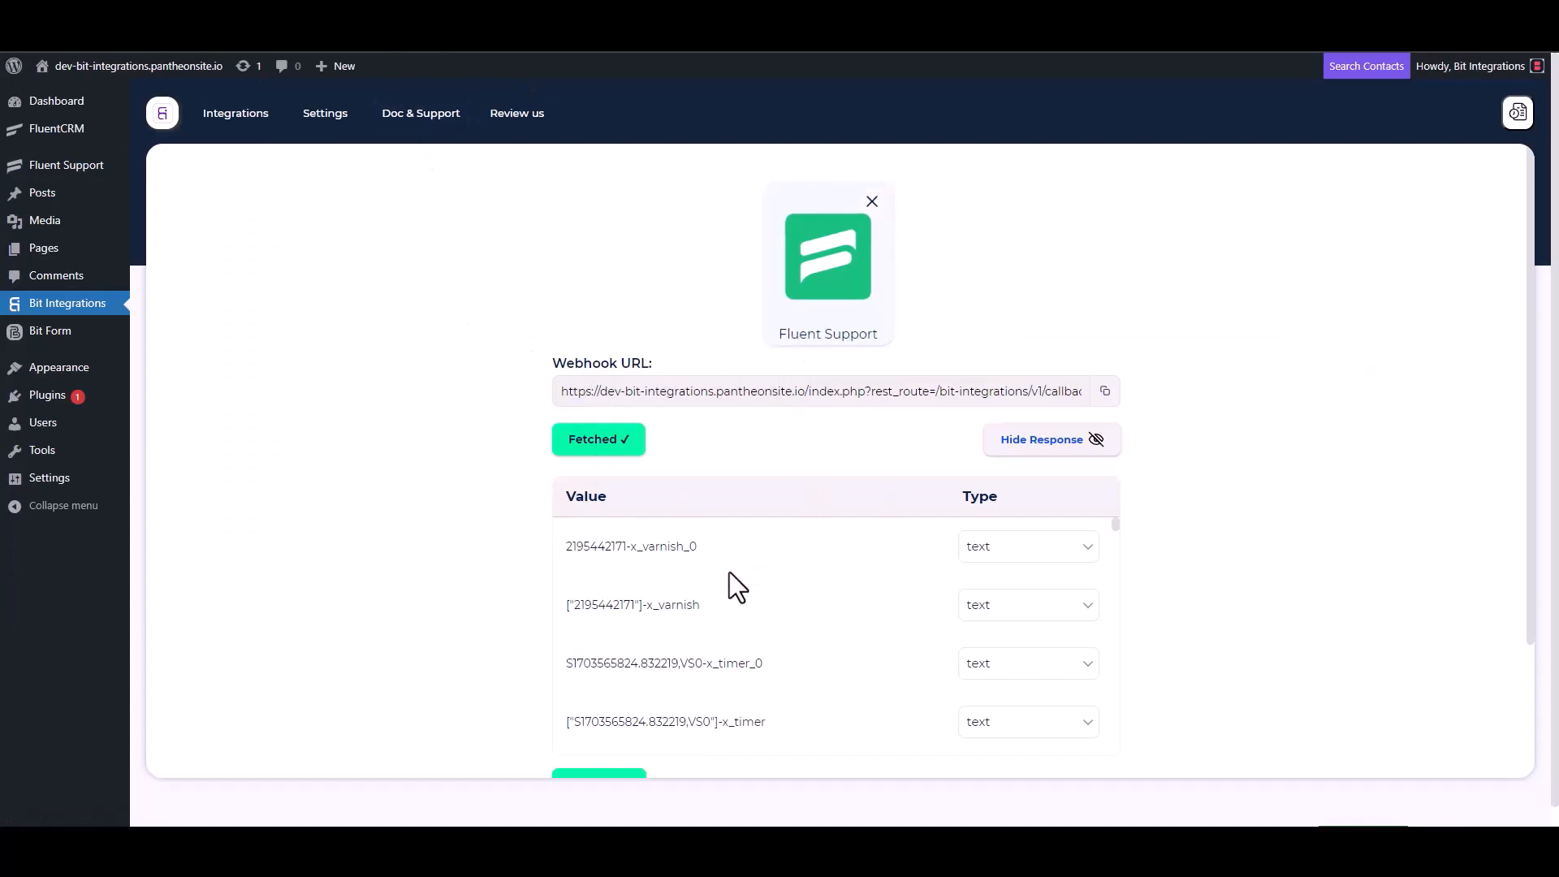
- Search 'elas' among the actions and choose ElasticEmail, bringing up its name and API Key form
scroll(725, 572, down, 5)
scroll(646, 641, down, 3)
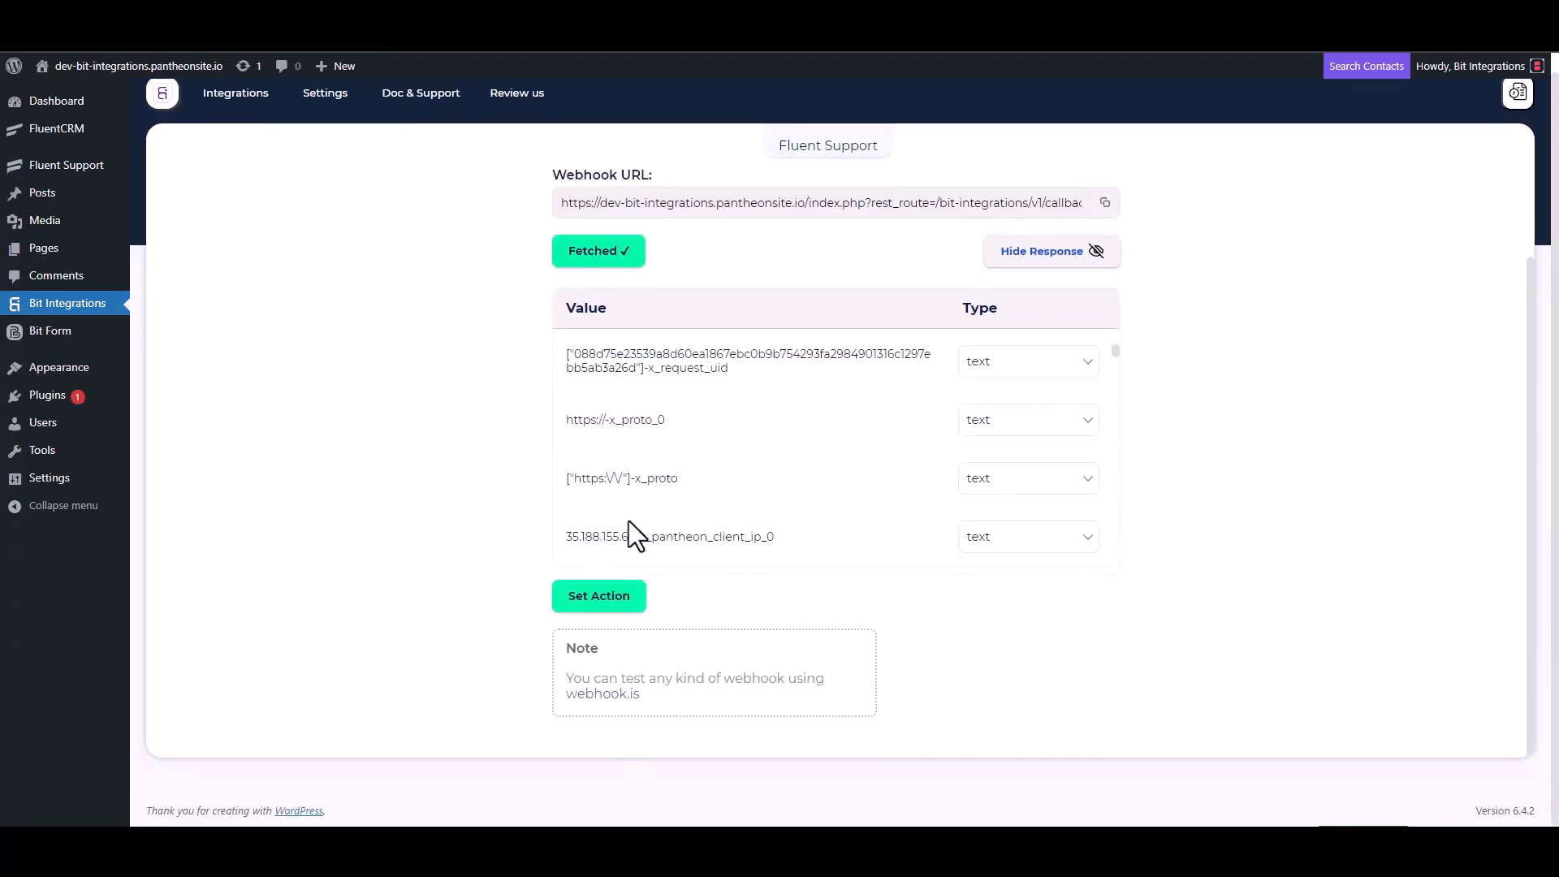
scroll(723, 438, down, 5)
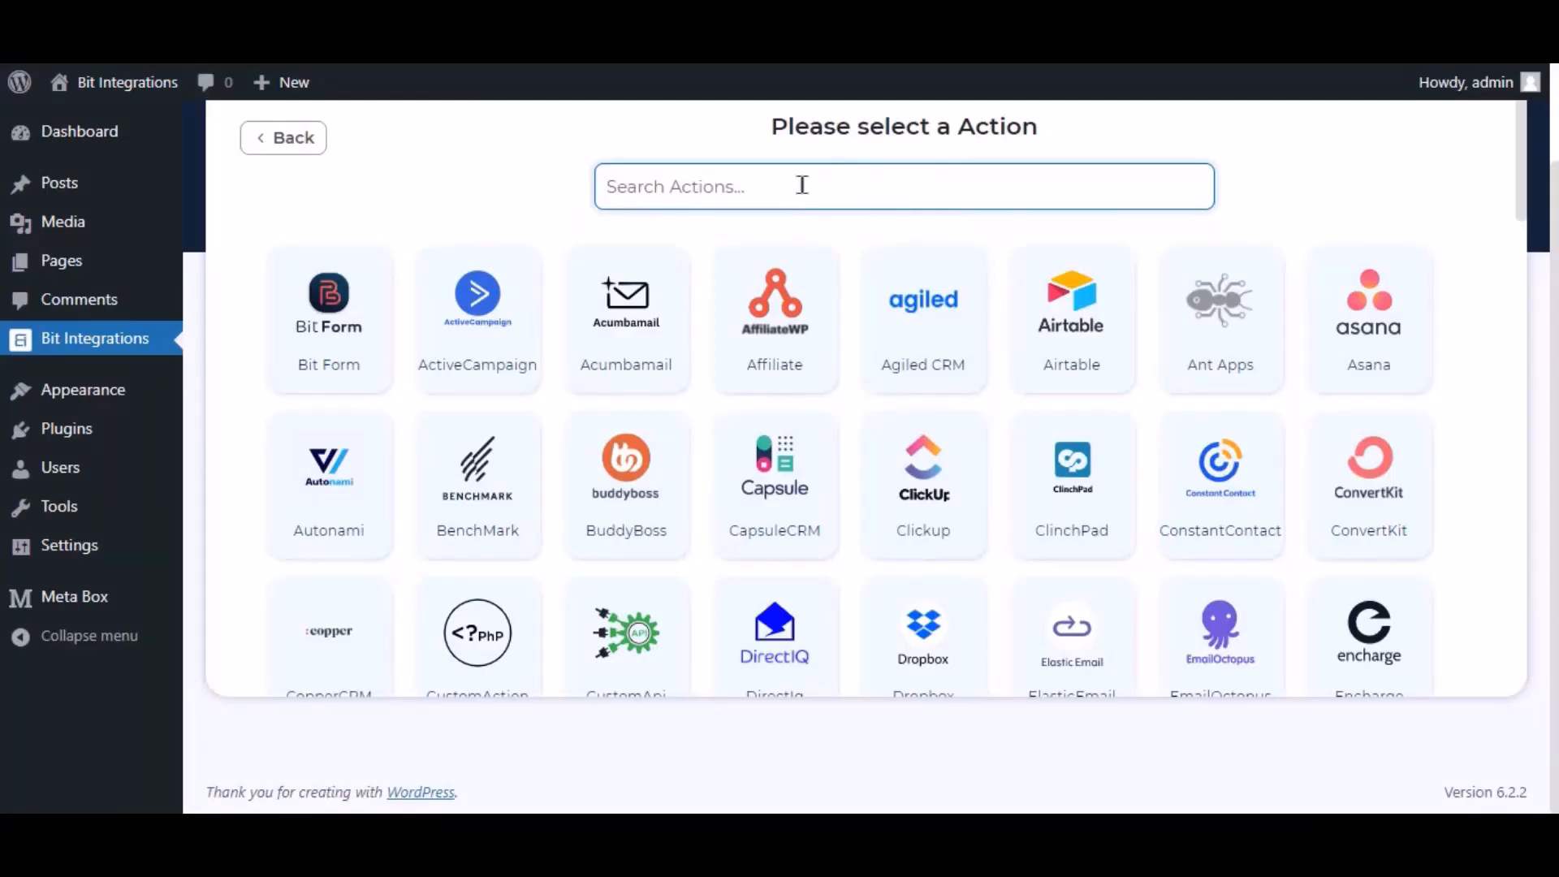
text(elastic)
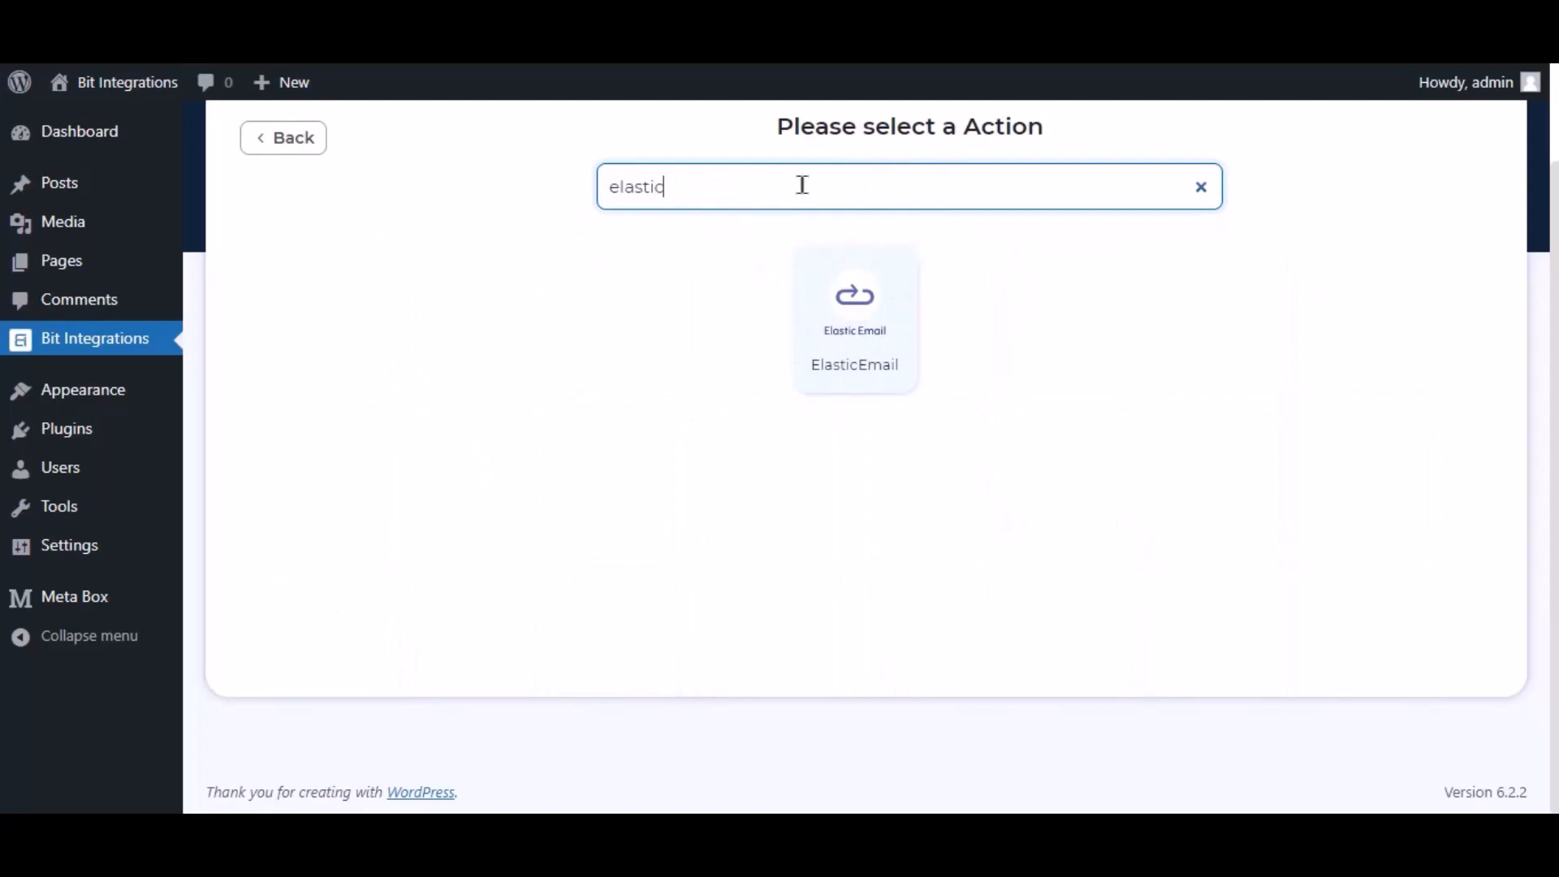
click(841, 307)
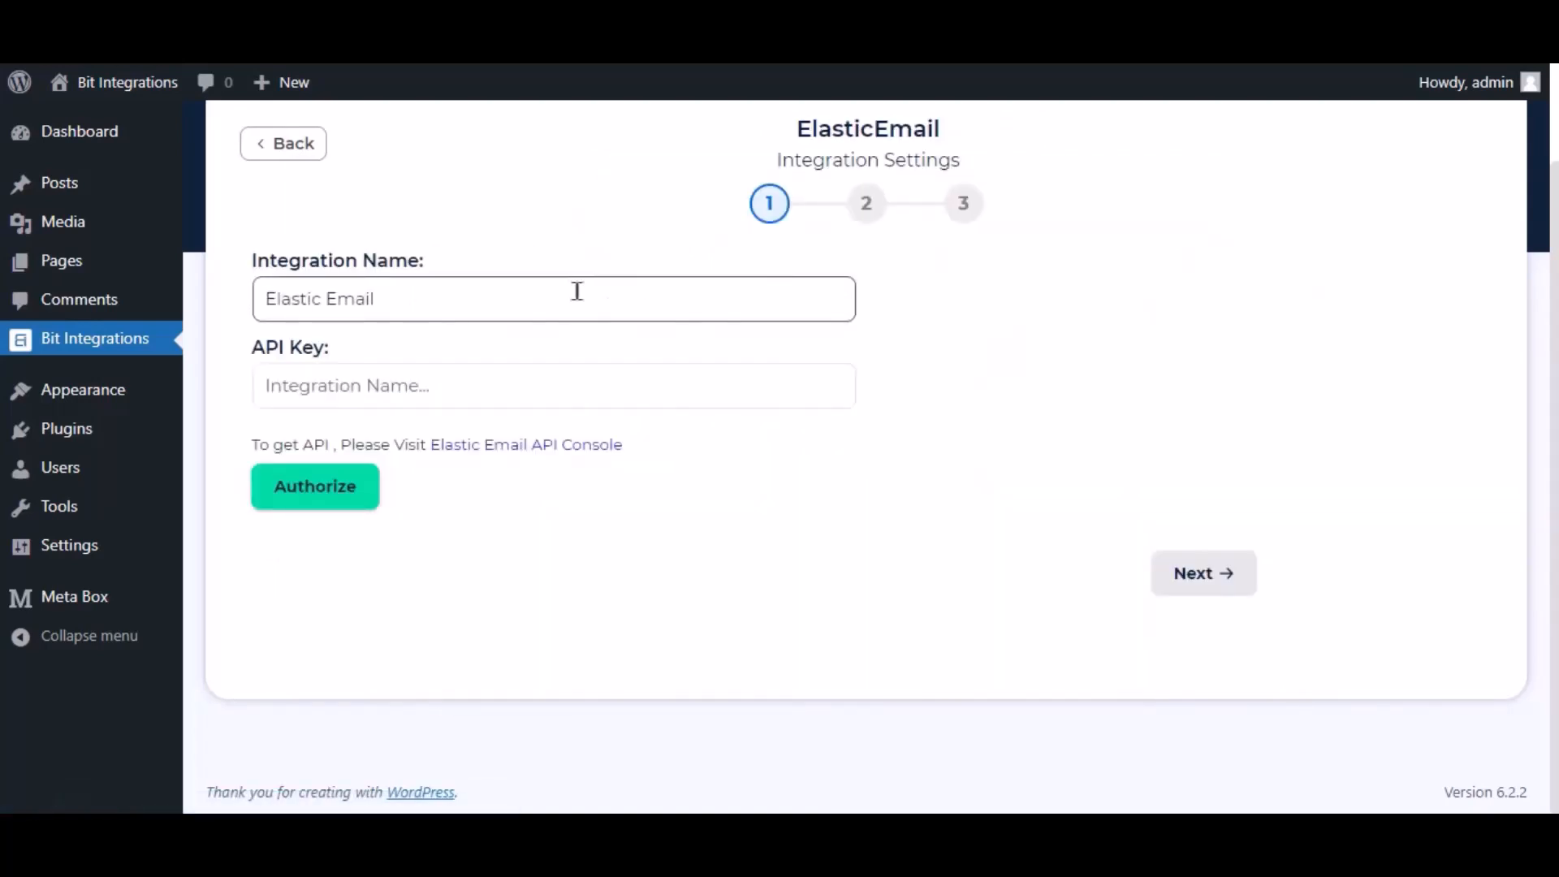
click(532, 309)
drag(375, 302, 255, 335)
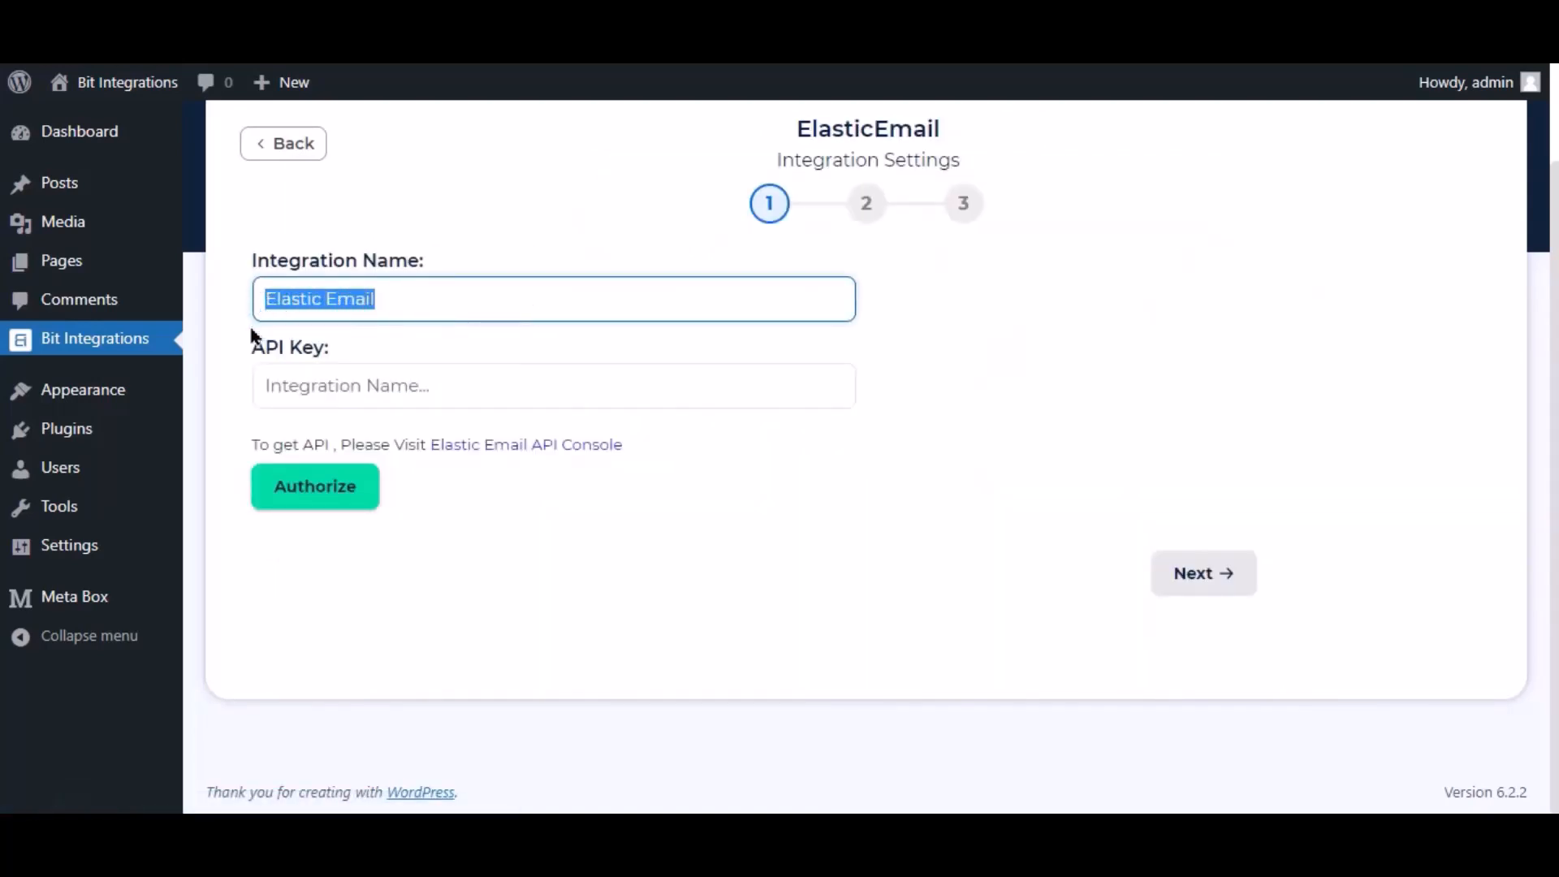
click(254, 337)
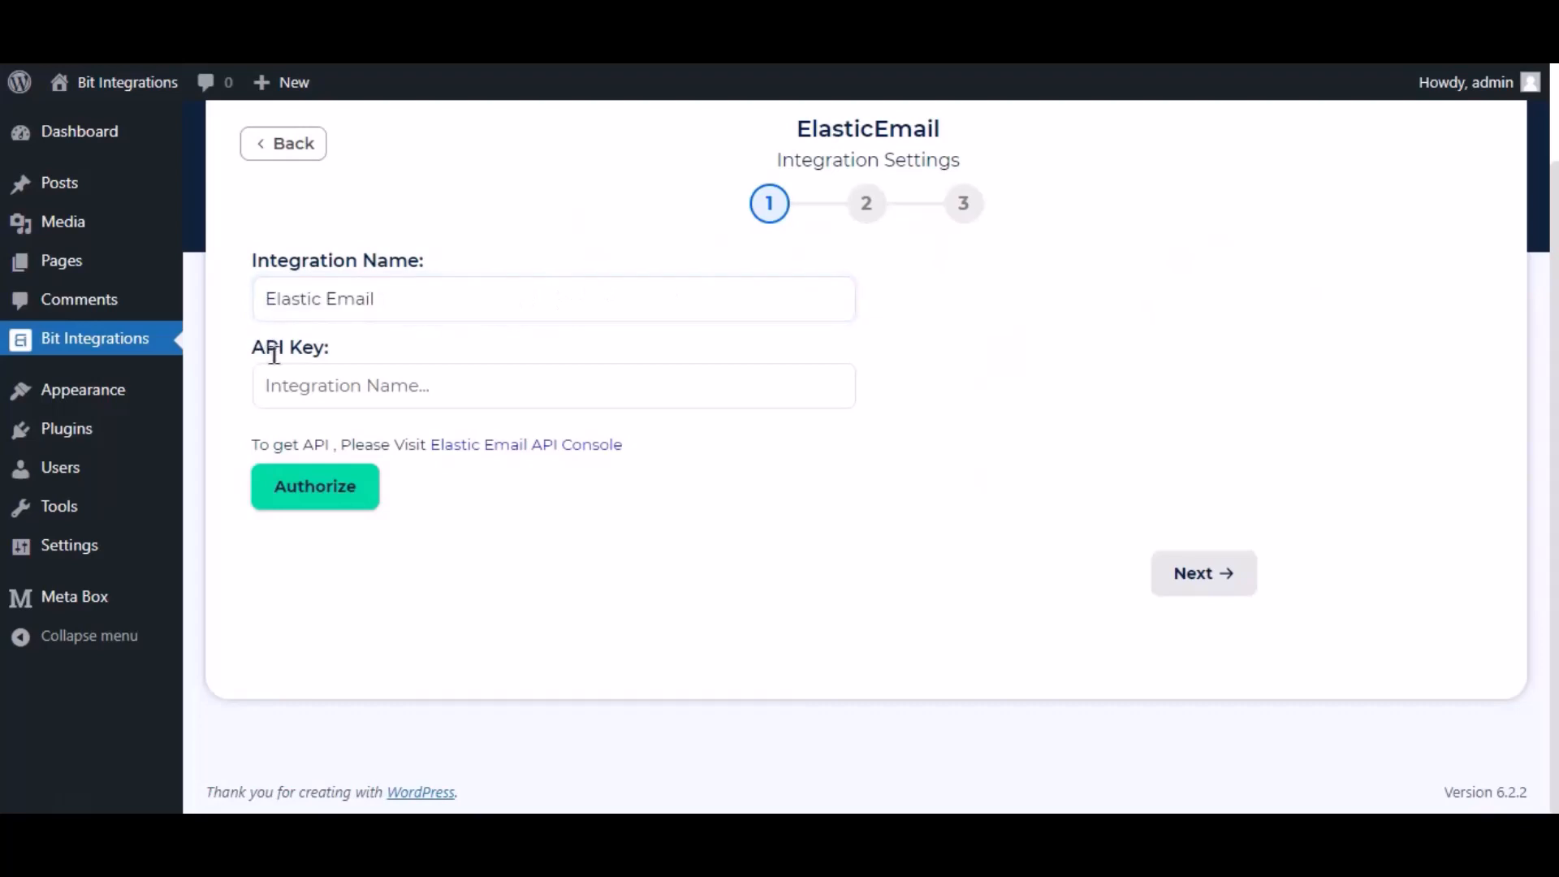
drag(244, 362, 379, 370)
click(381, 342)
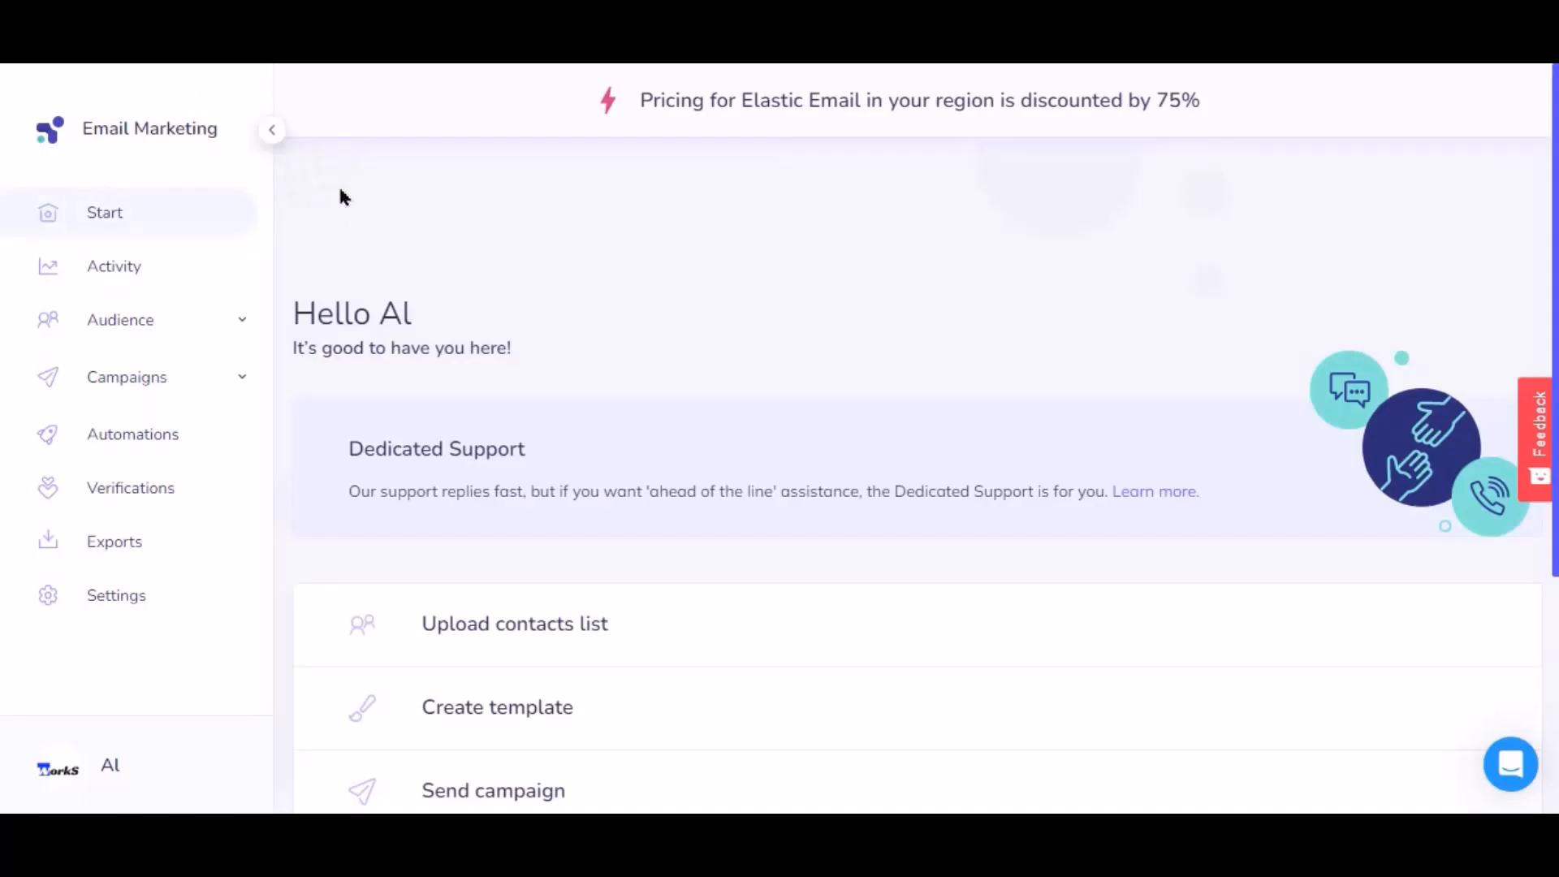
- From Elastic Email Settings, create an additional full-access API key named 'bit integrations'
click(134, 598)
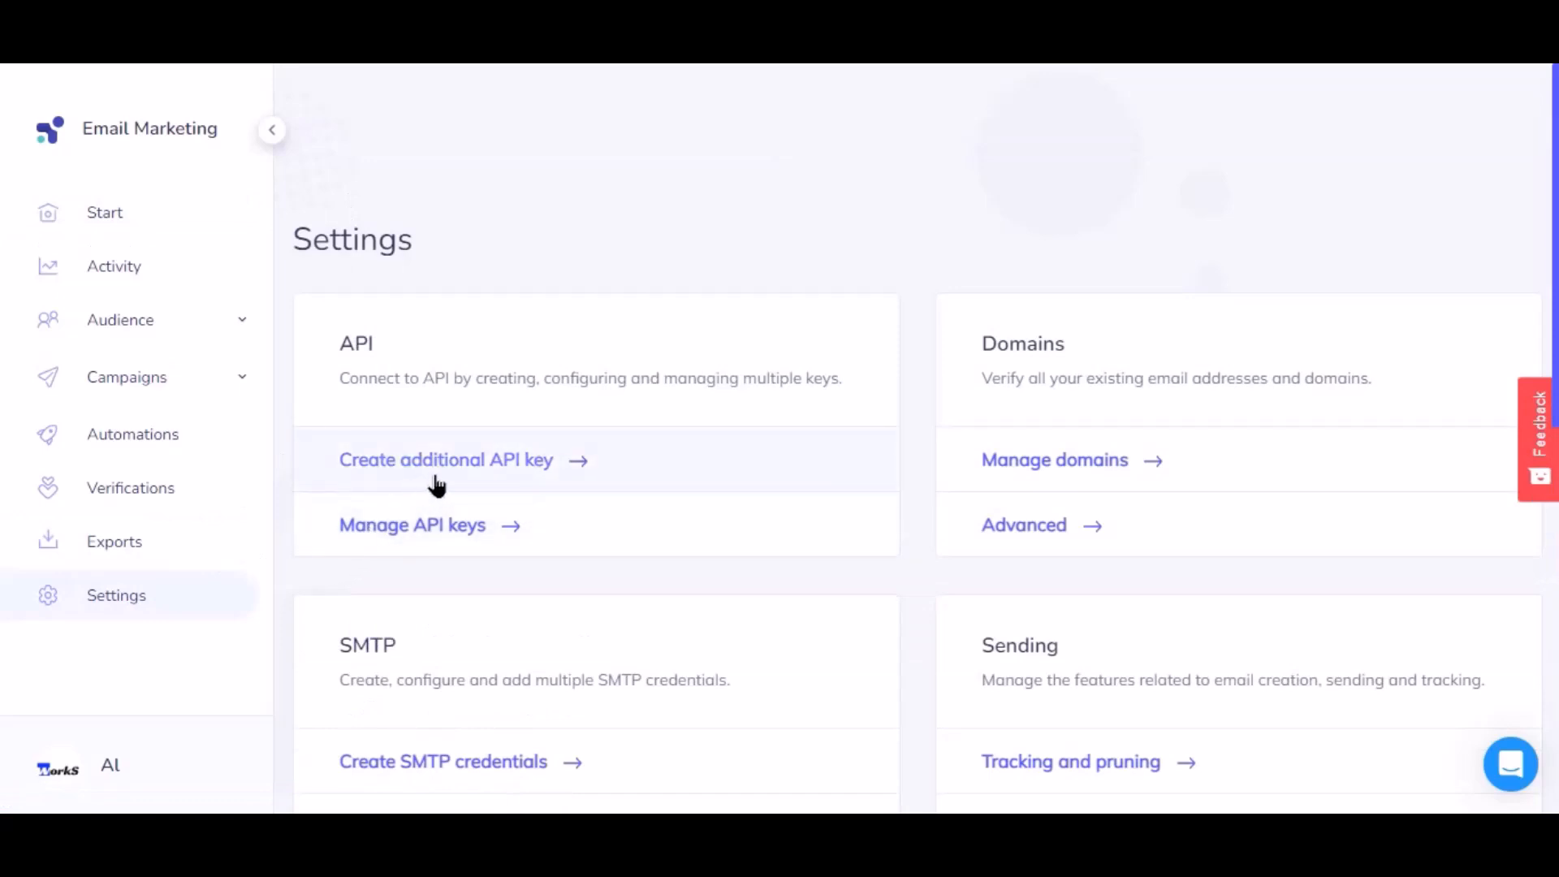
click(519, 461)
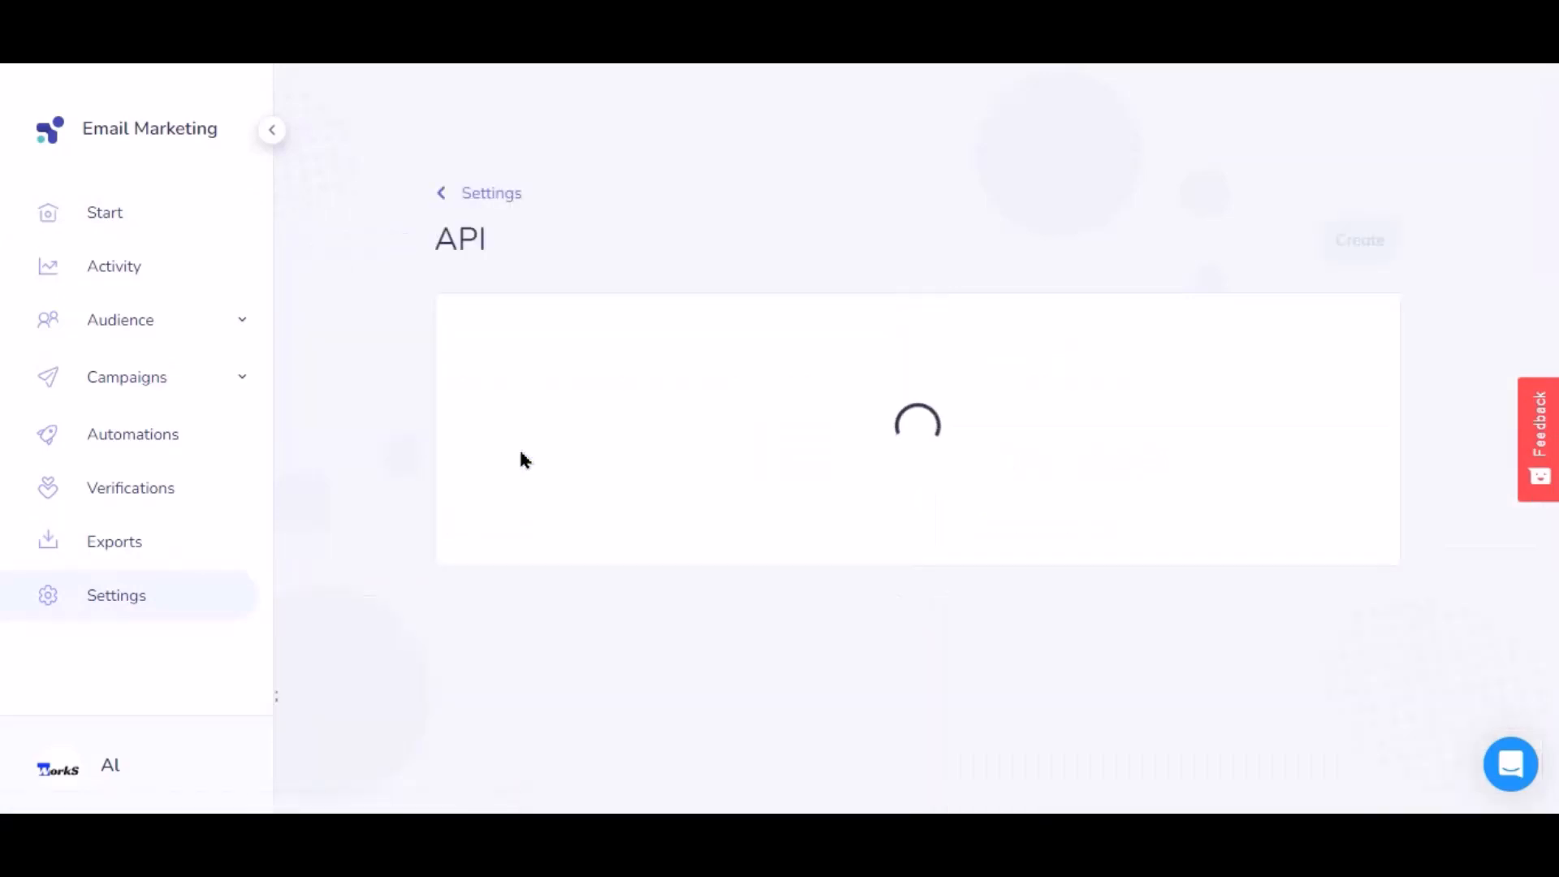
click(577, 395)
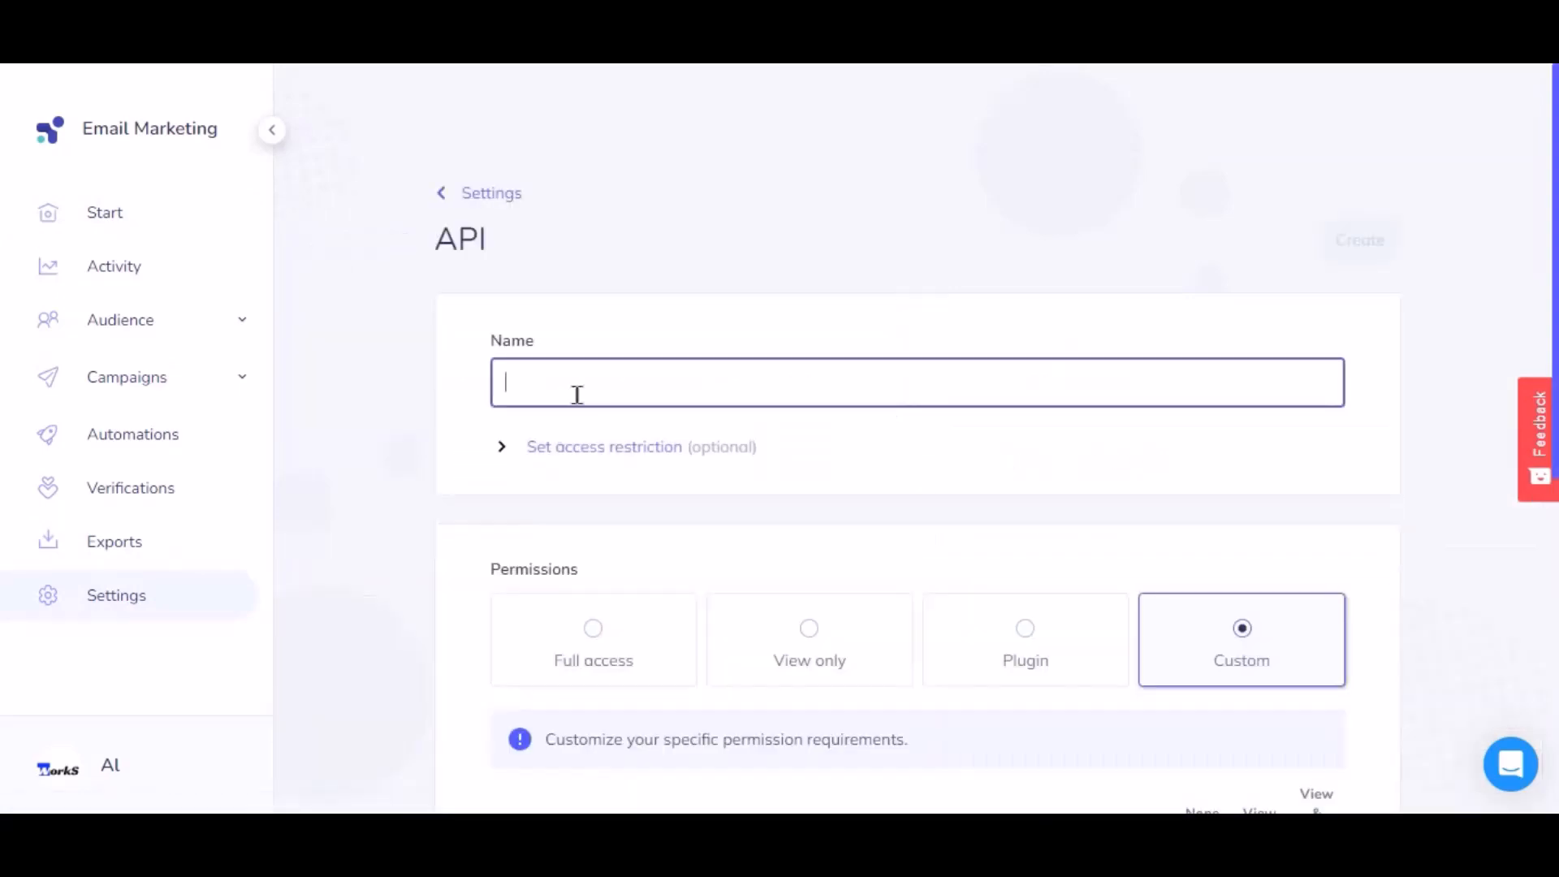
text(bit integrations)
click(597, 638)
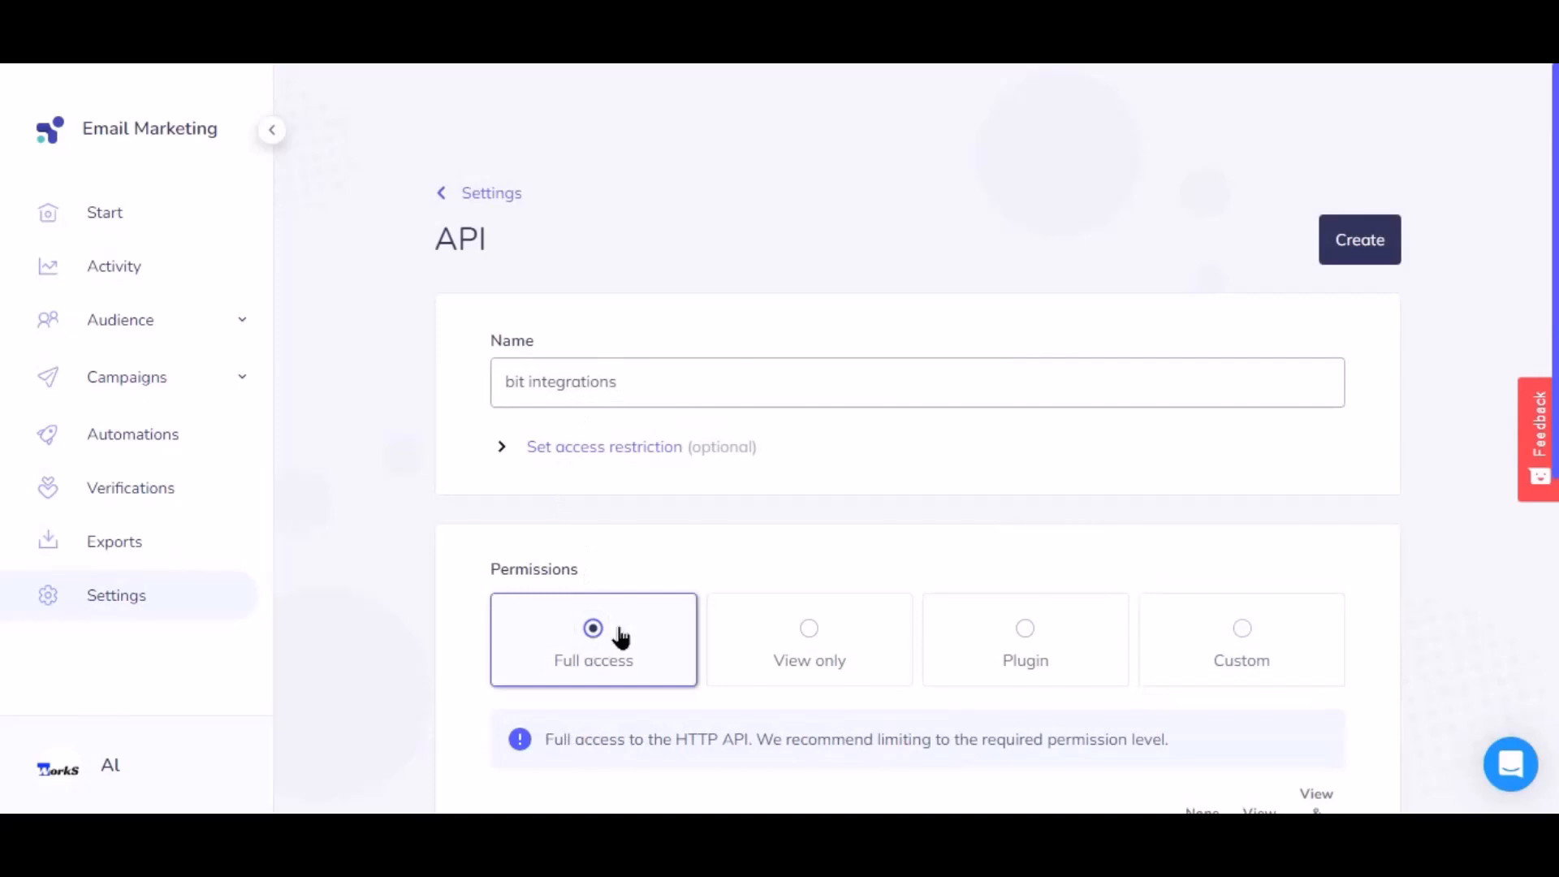
click(1362, 254)
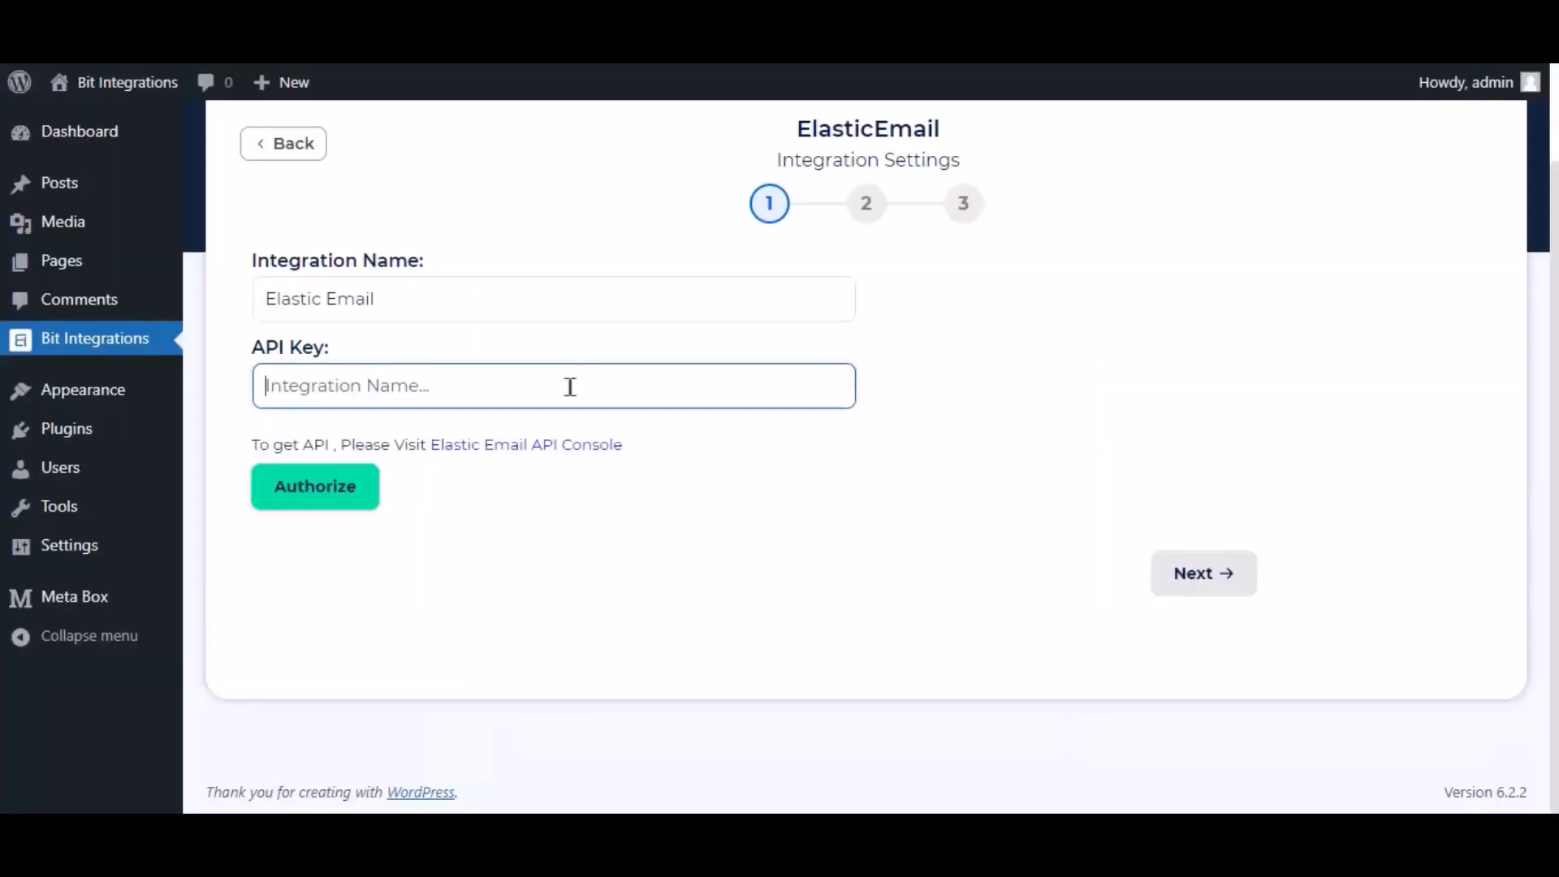
- Paste the new API key, authorize it, and proceed to step 2
key(ctrl+v)
click(728, 436)
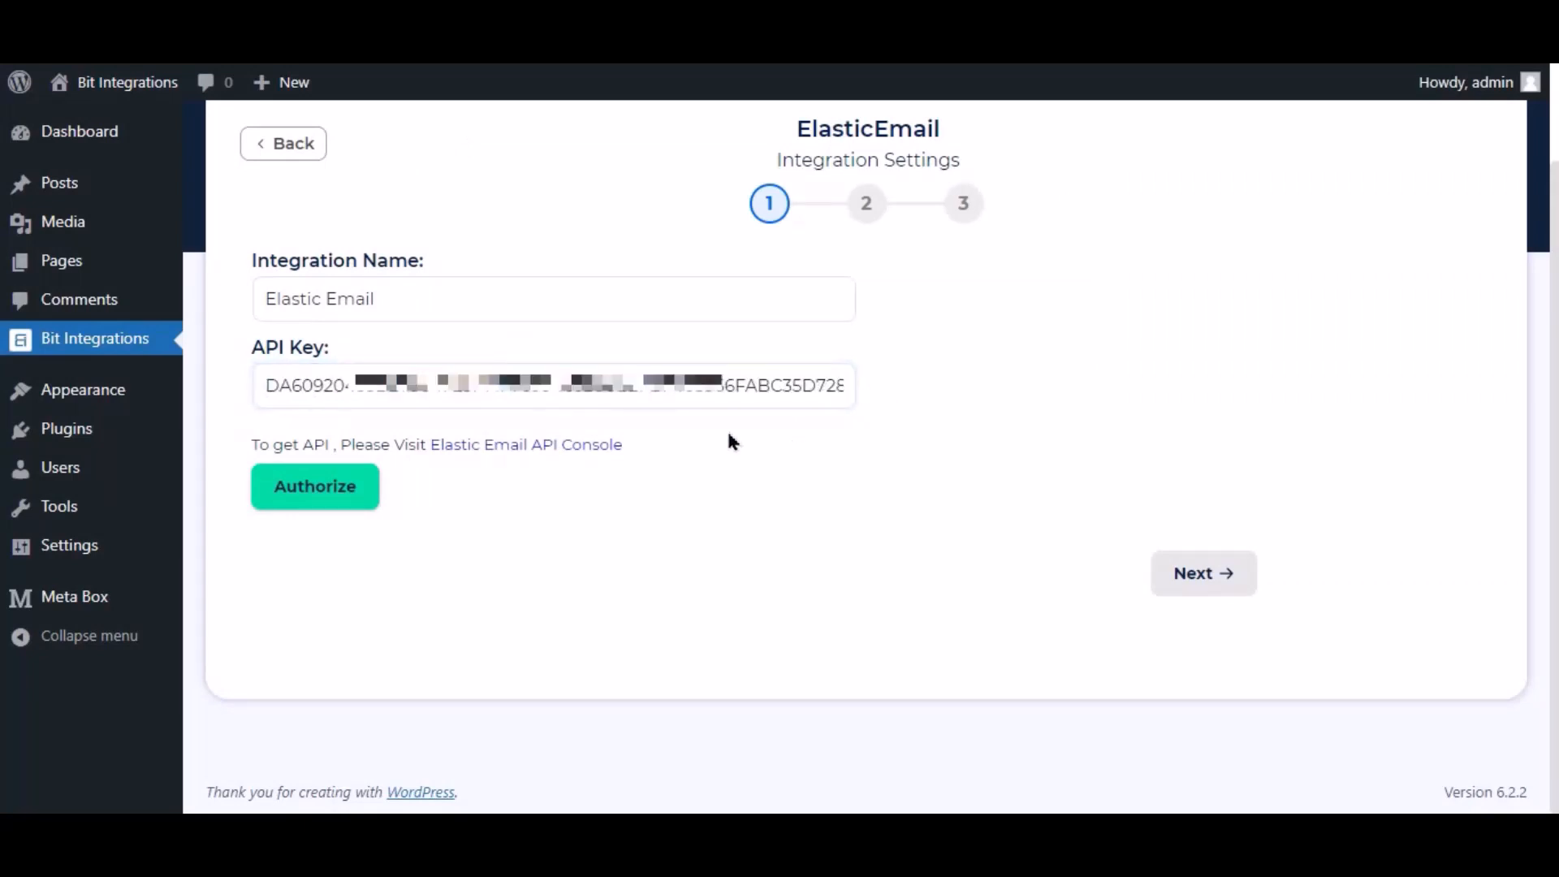
click(342, 494)
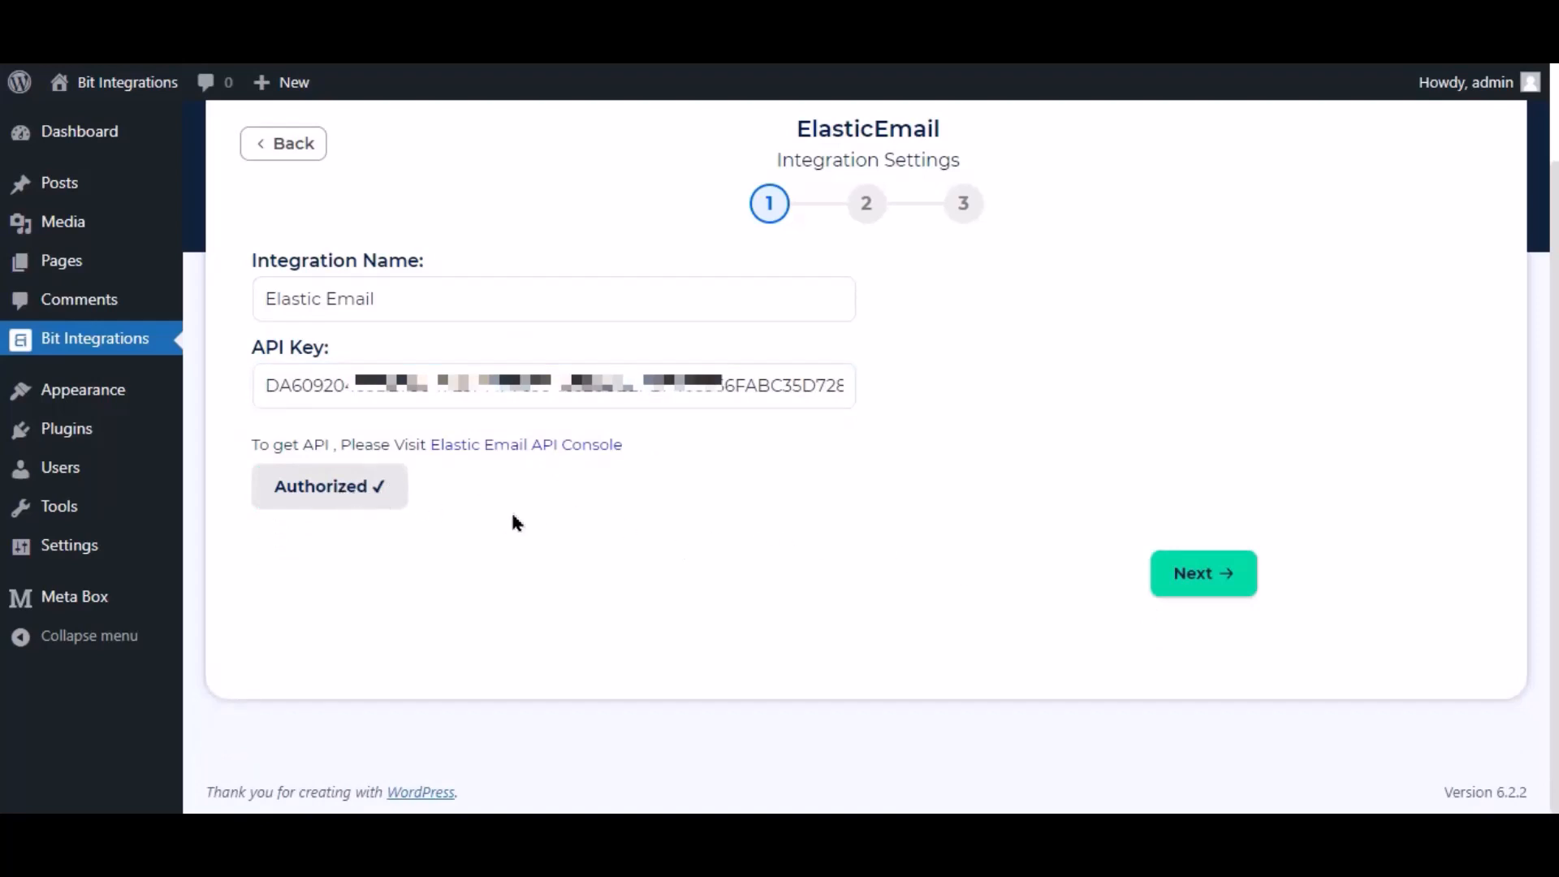
click(1196, 580)
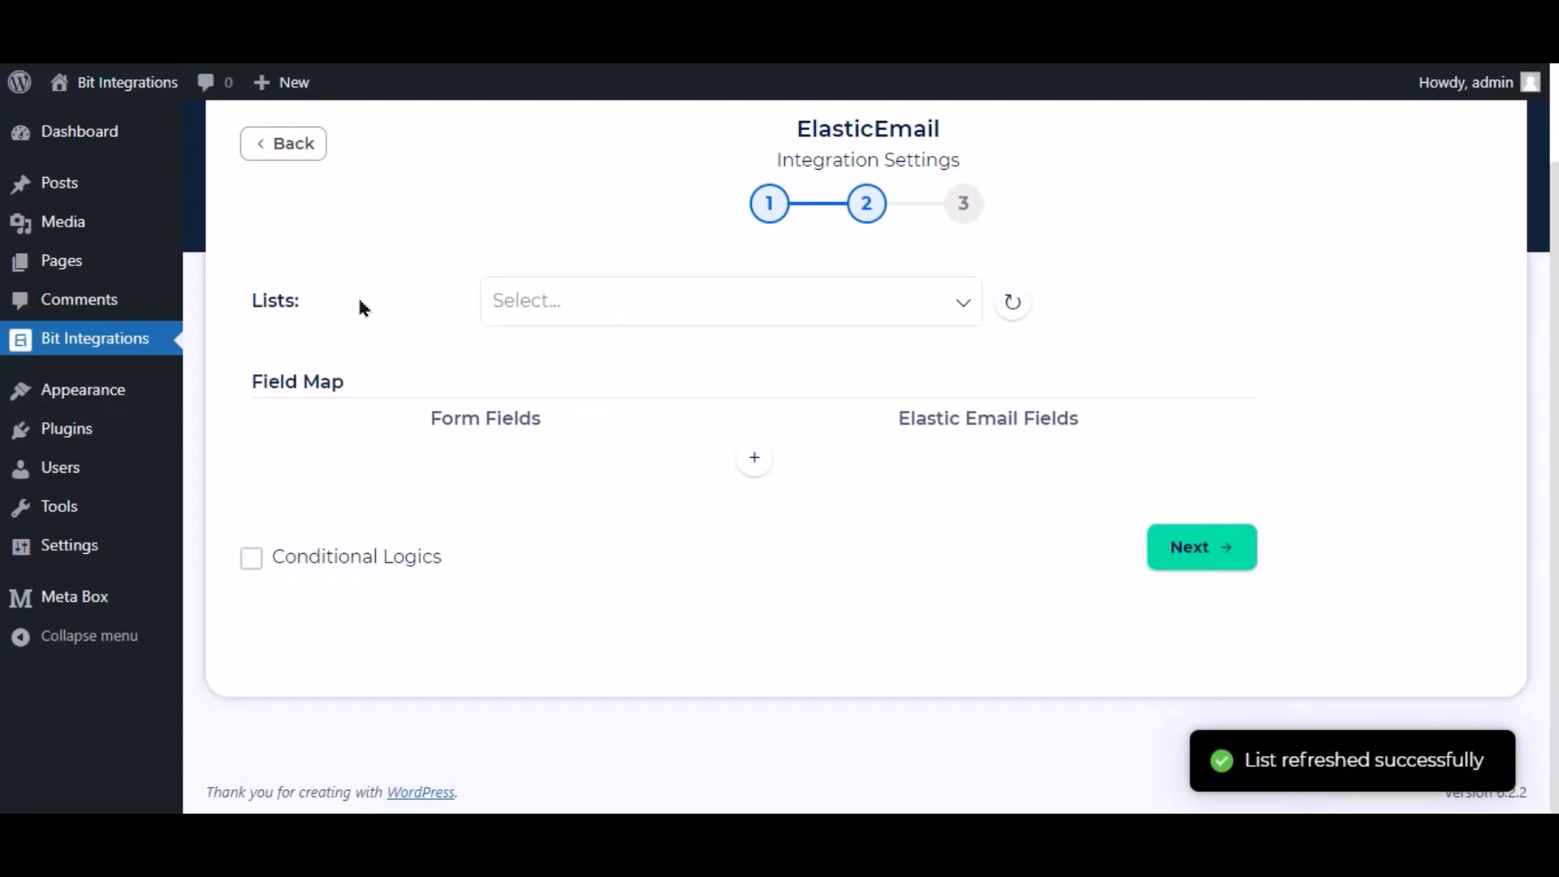
- Select the 'Bit Integrations' Elastic Email list
drag(250, 301, 318, 317)
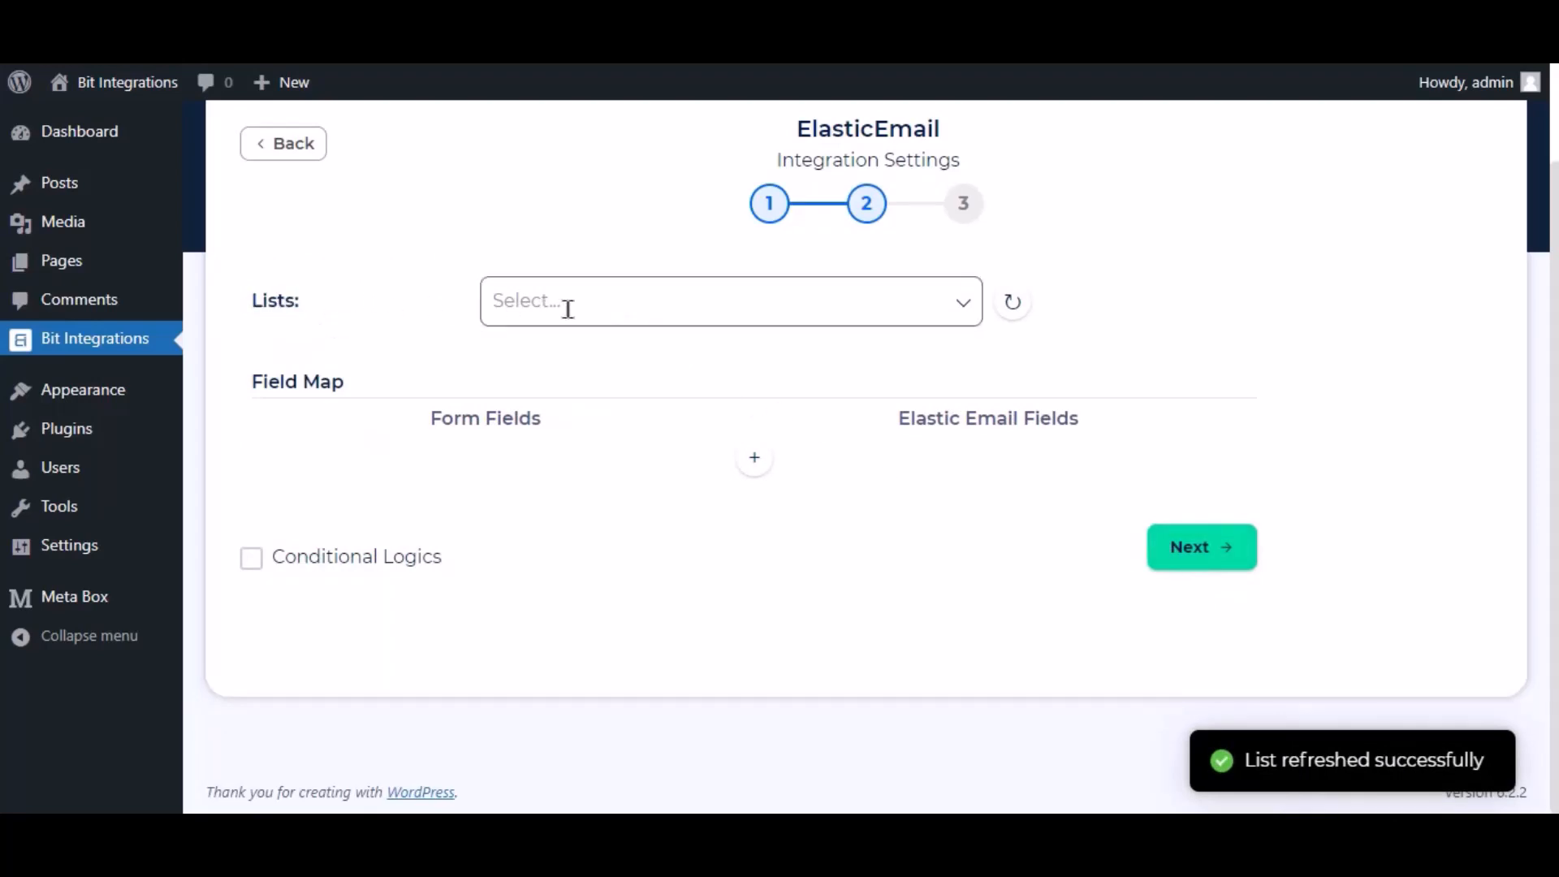
click(612, 308)
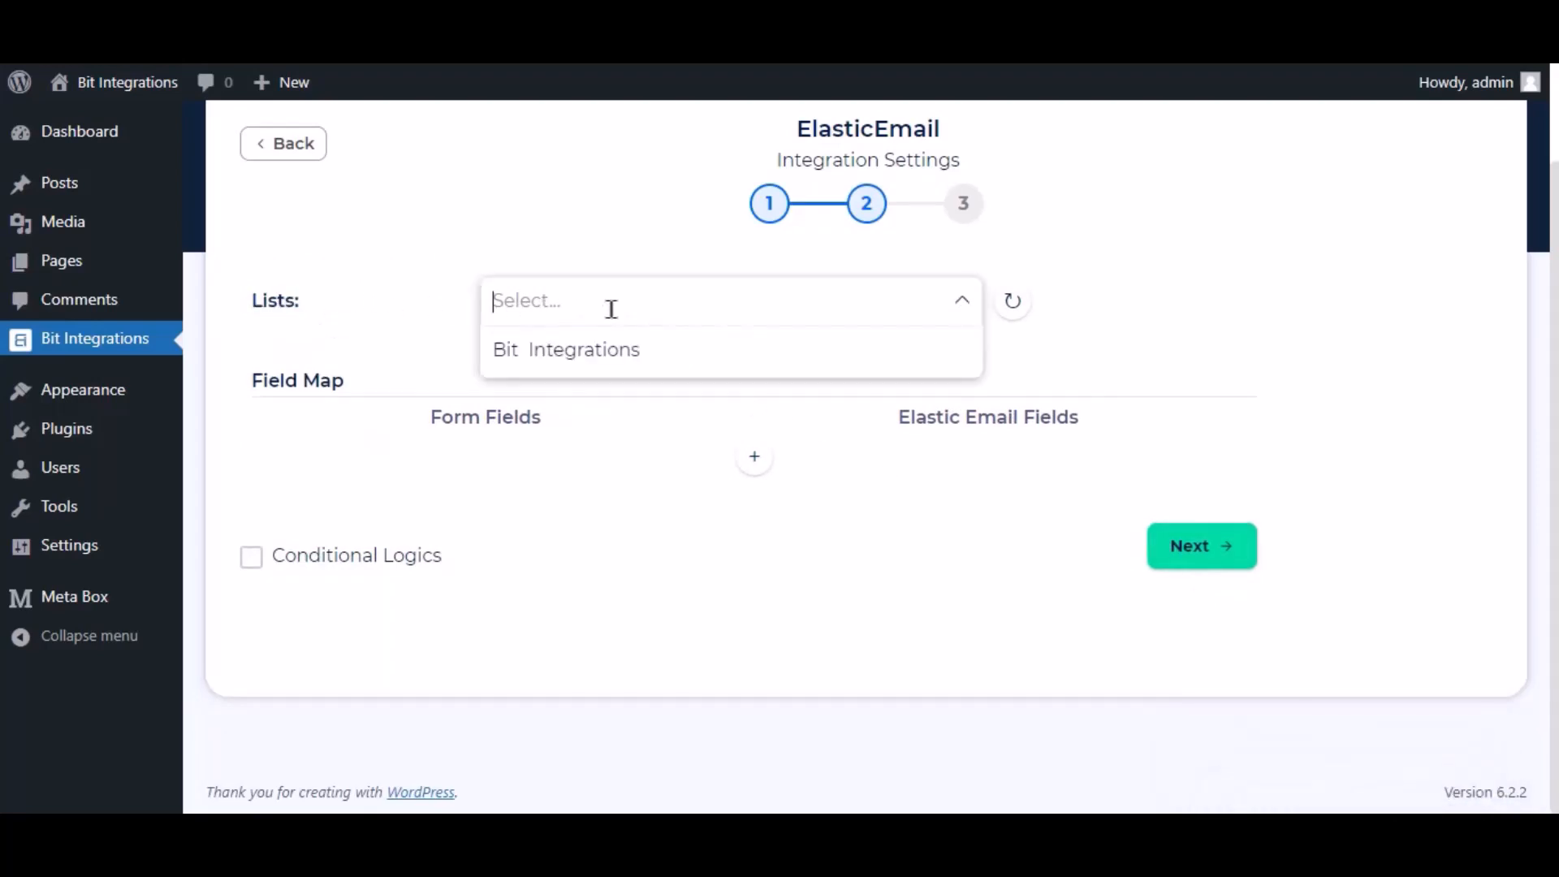
click(605, 367)
click(699, 394)
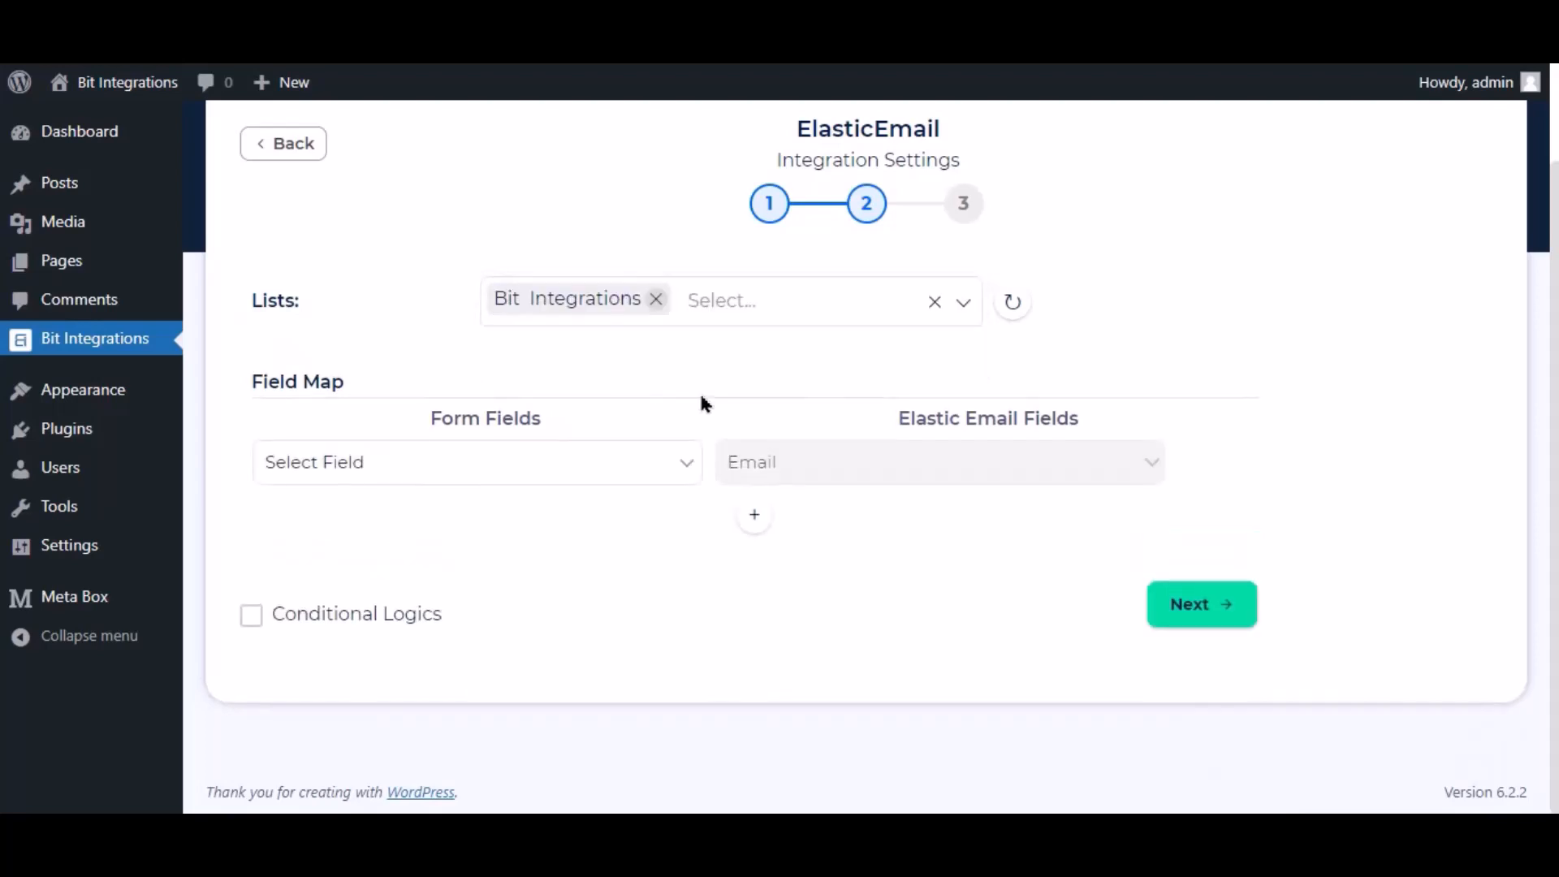
scroll(699, 394, up, 2)
- Map form Email to Email, and add a row mapping form Name to FirstName
click(465, 594)
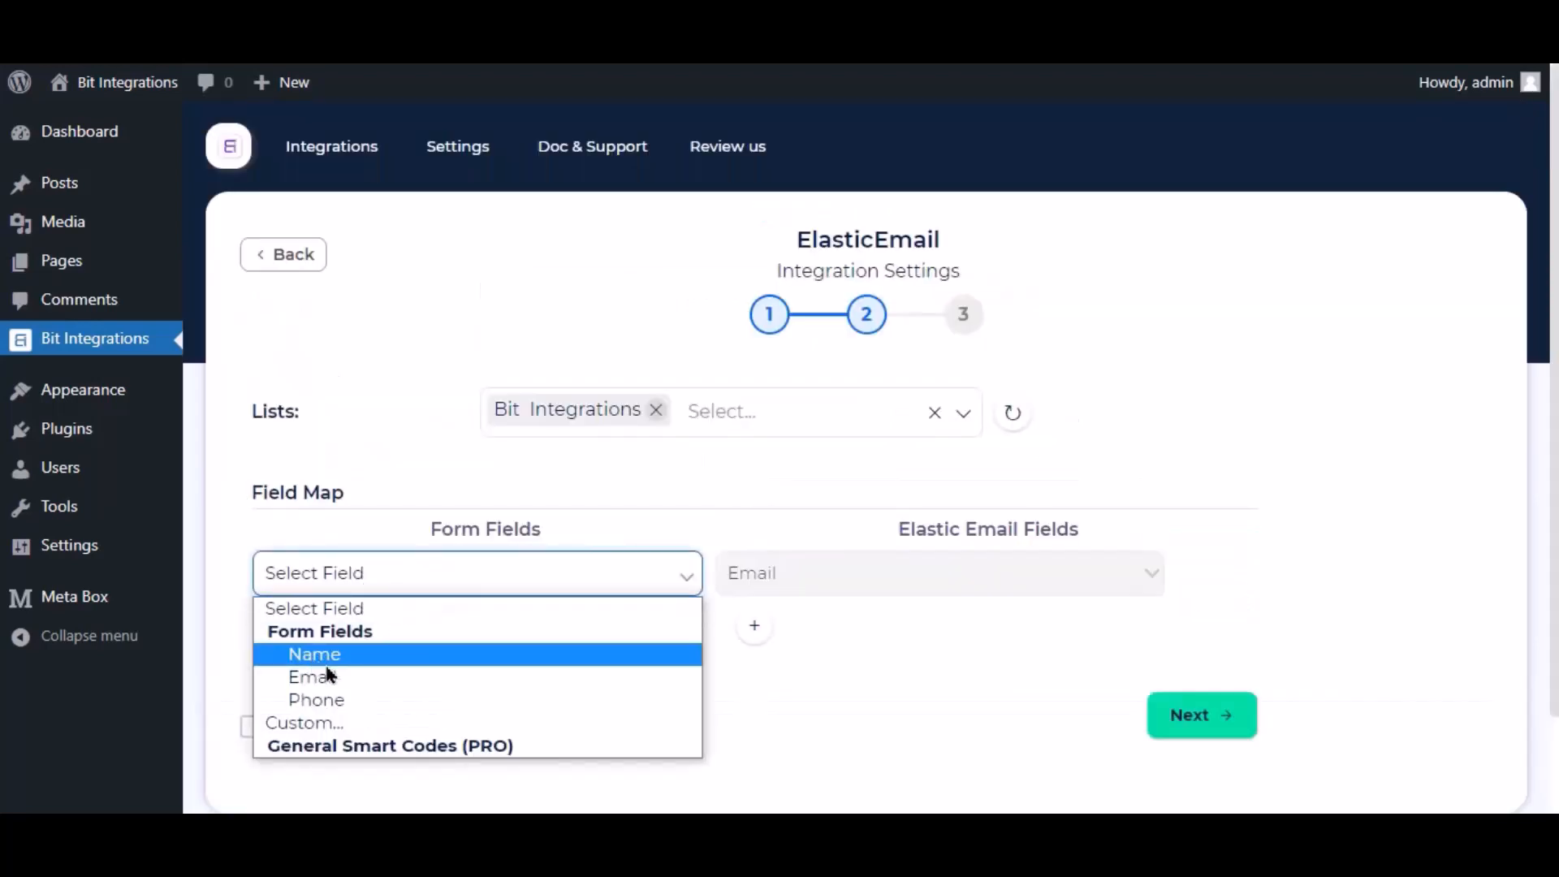
click(329, 674)
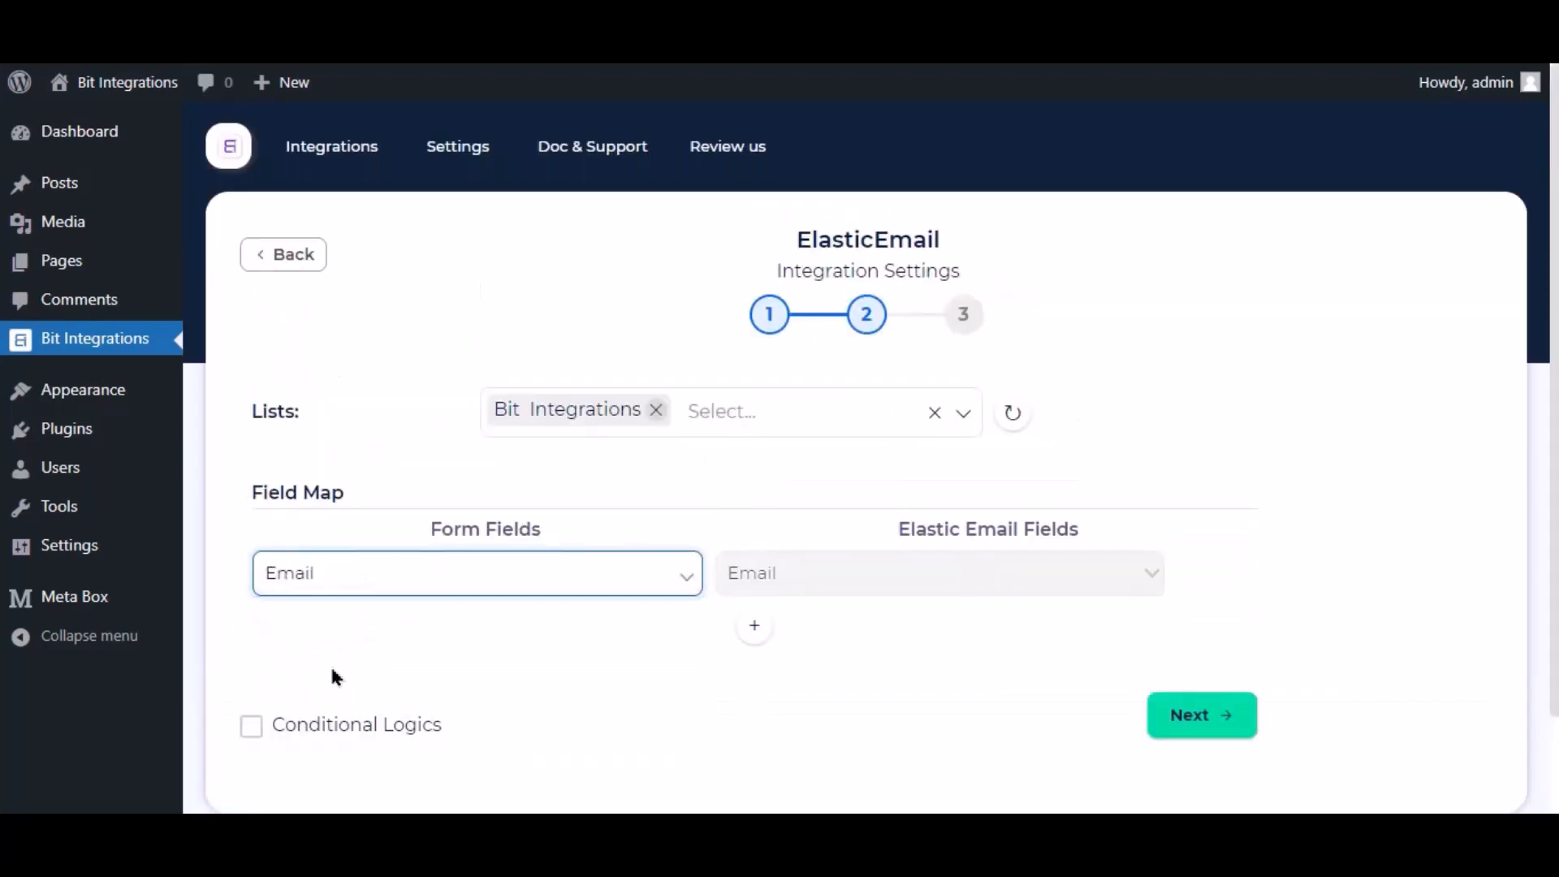
click(754, 628)
click(754, 640)
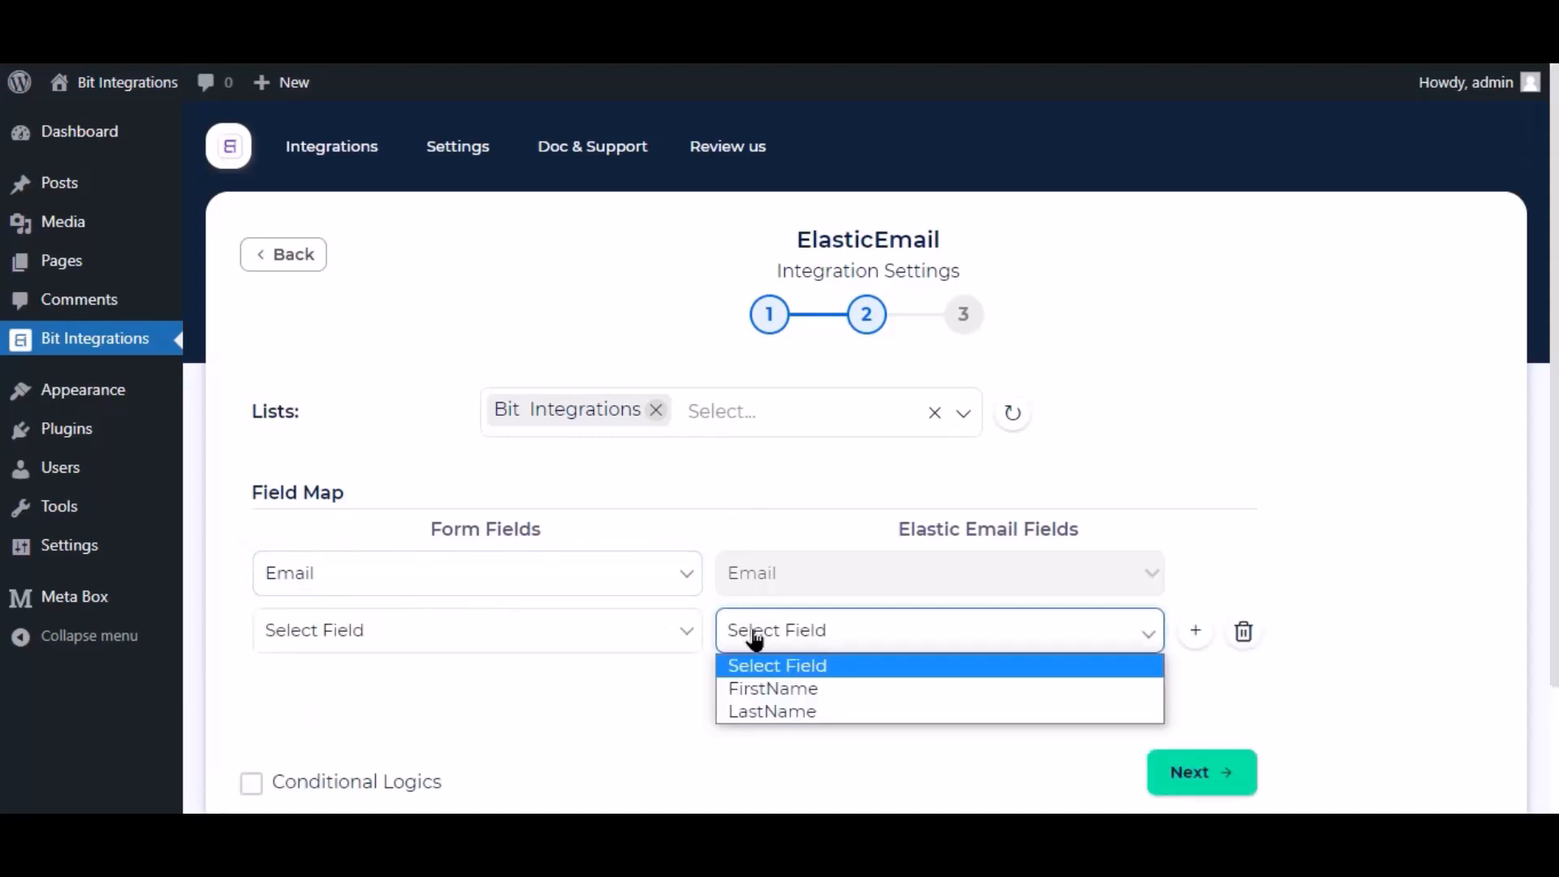
click(792, 687)
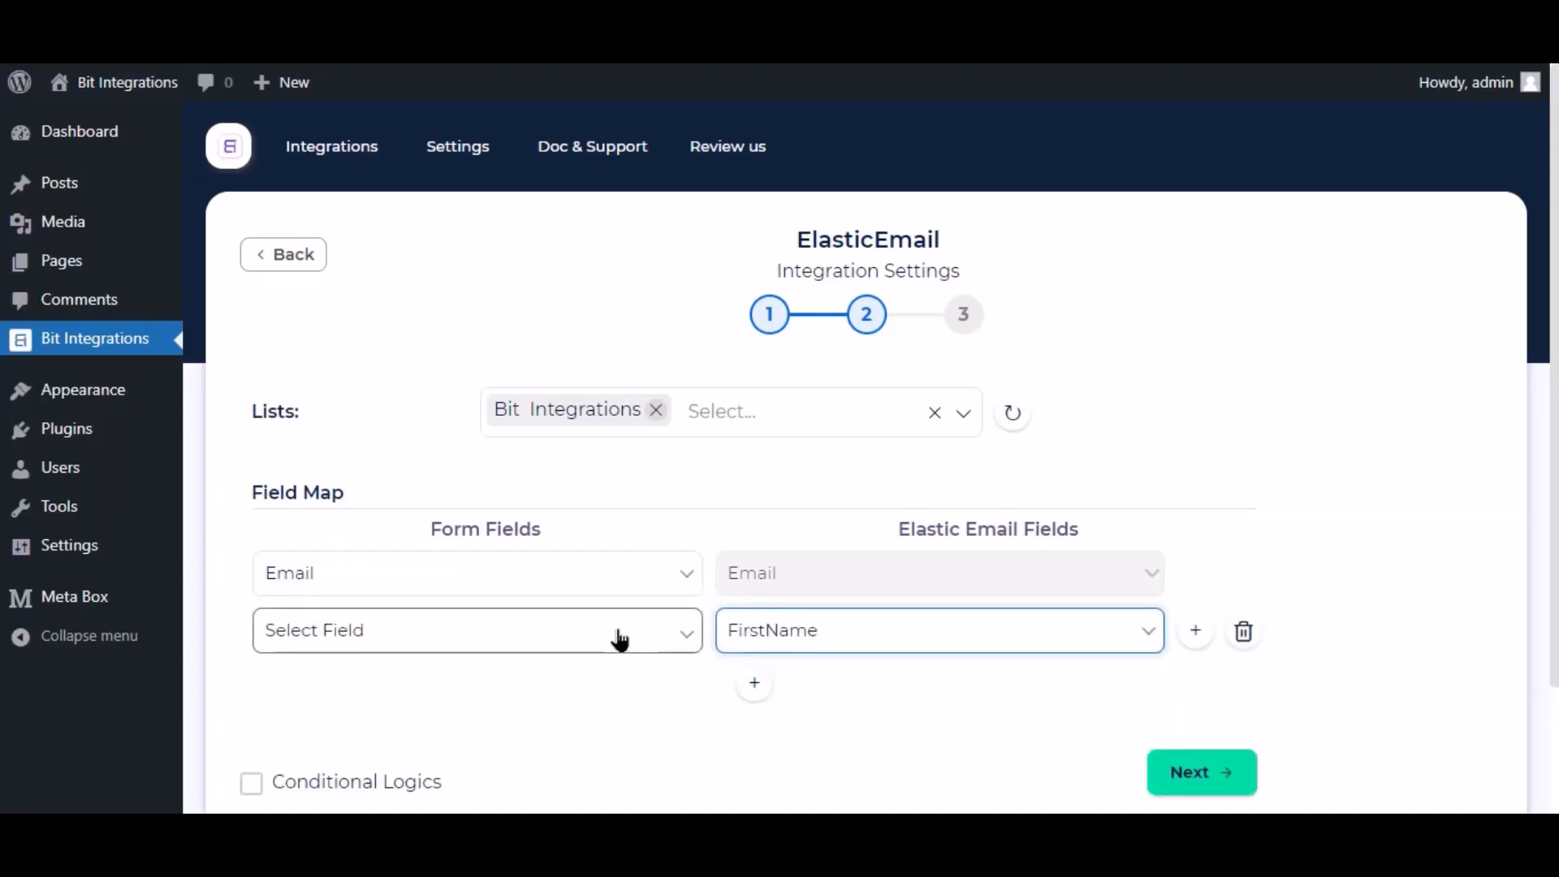
click(601, 640)
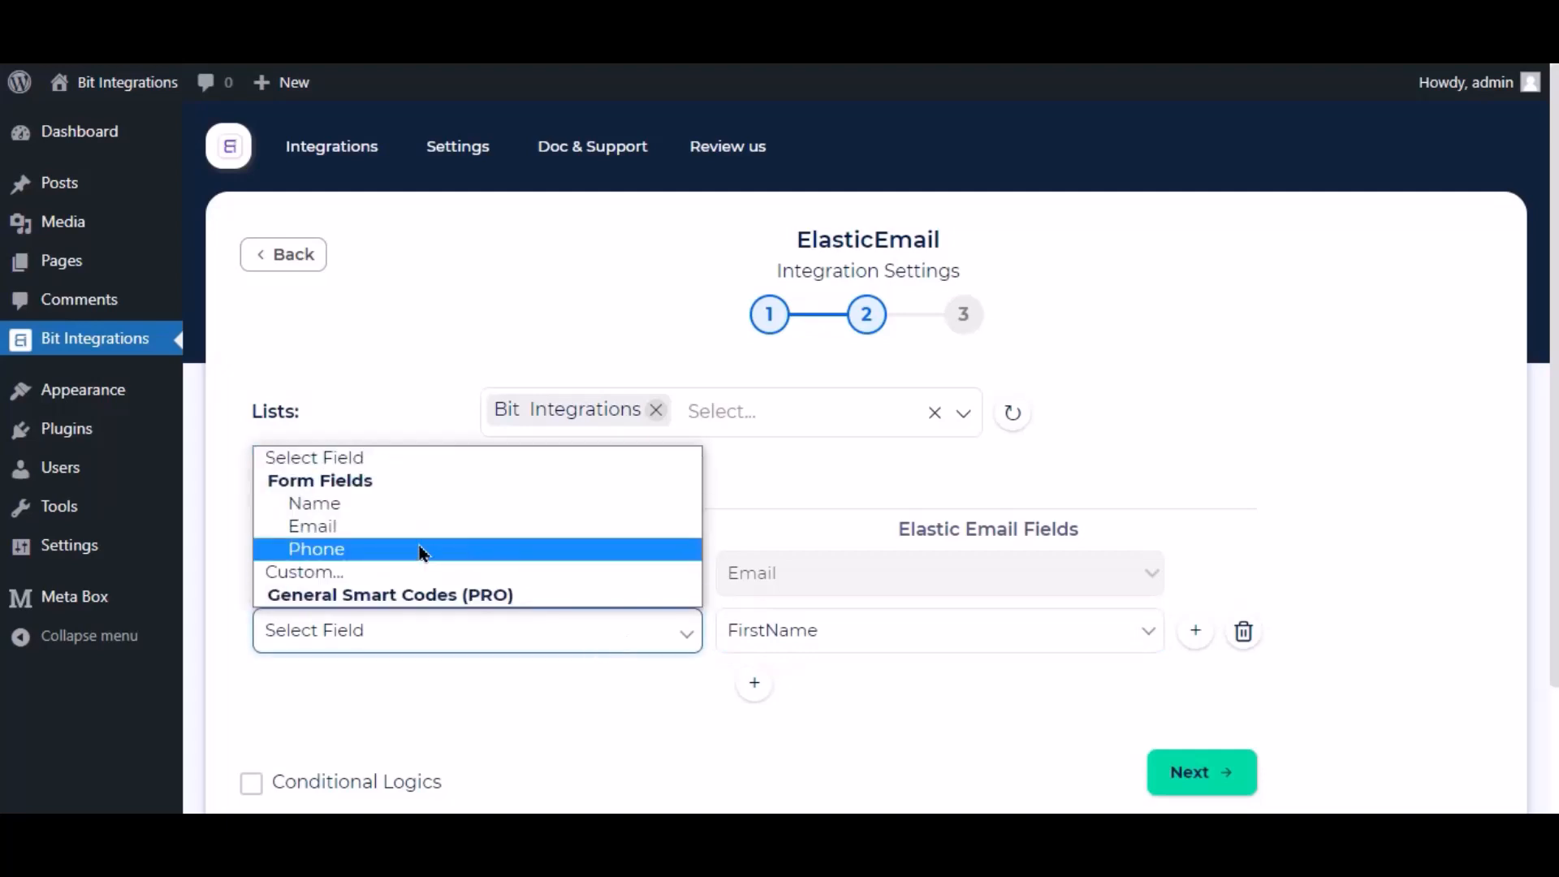
click(357, 505)
scroll(575, 706, down, 2)
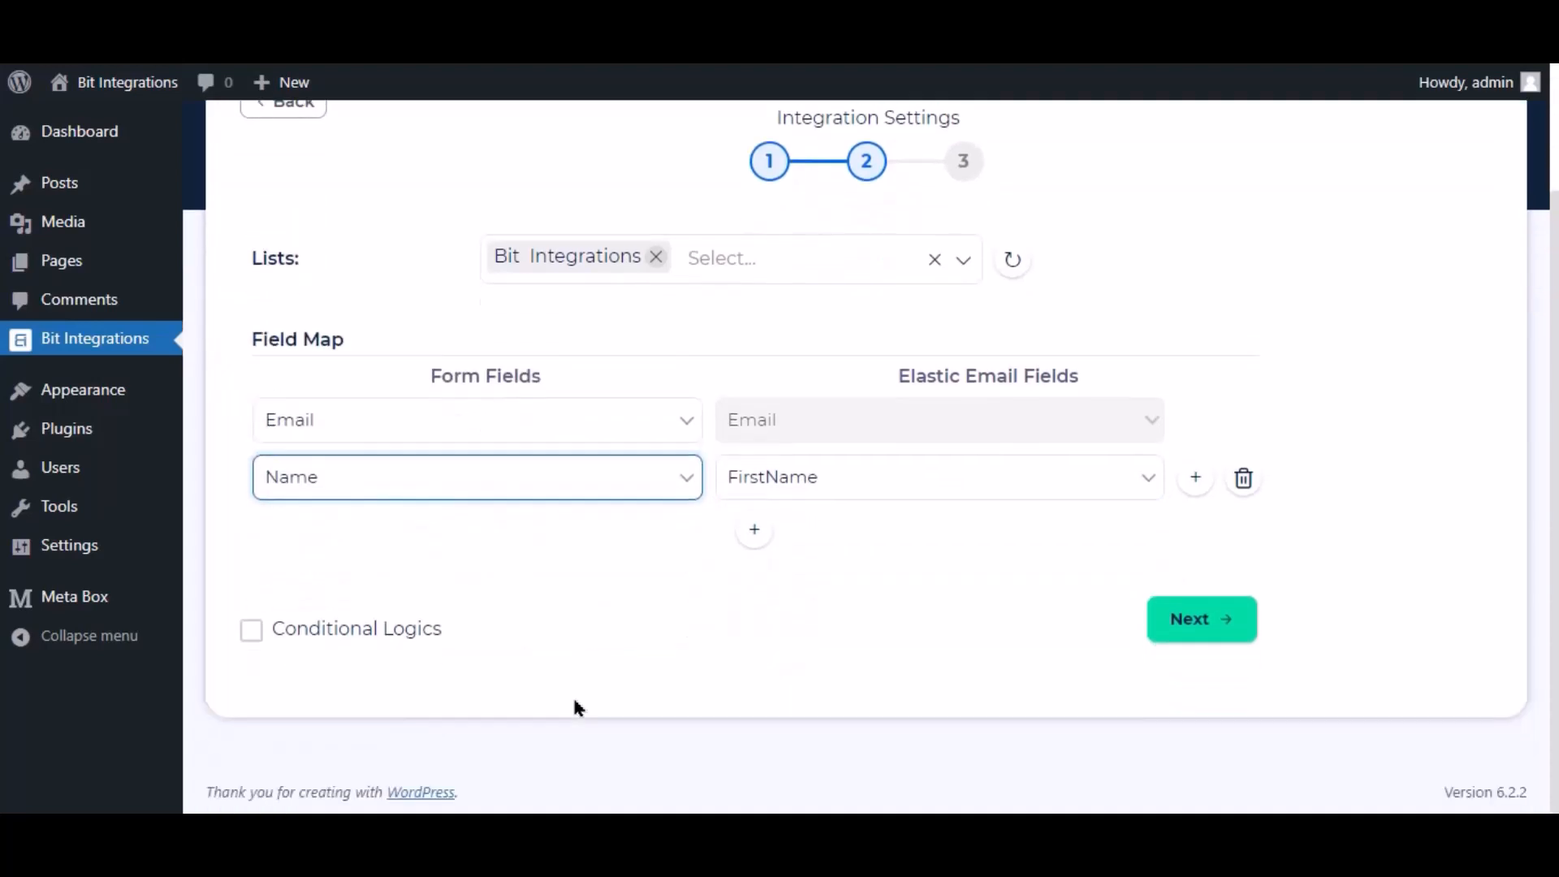
- Toggle Conditional Logics on and back off, then Finish & Save the Elastic Email integration
click(248, 635)
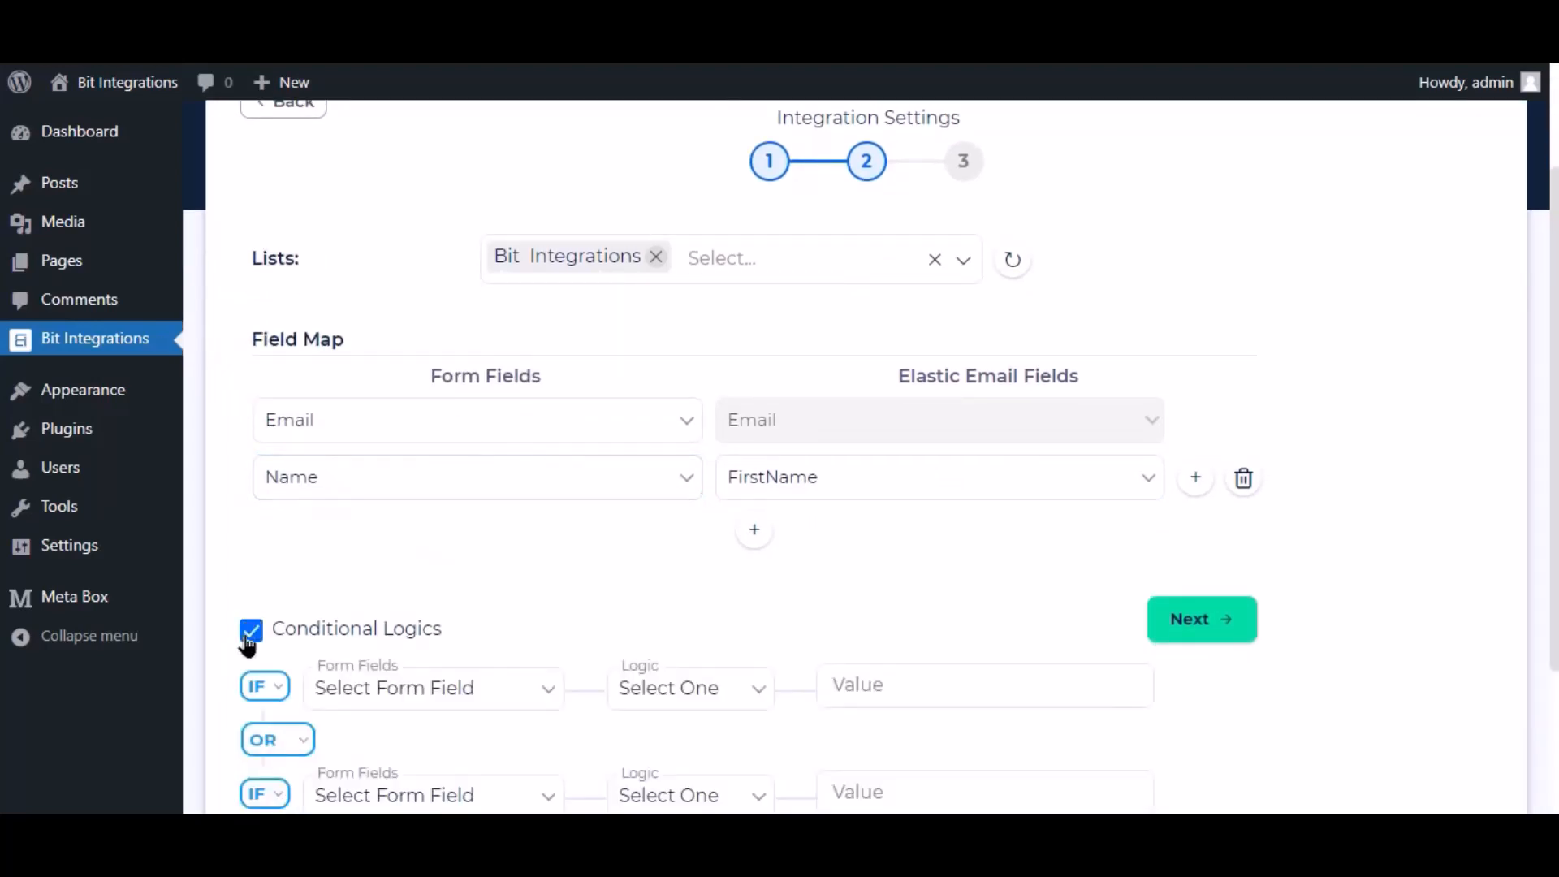
scroll(276, 645, down, 3)
mouse_move(407, 481)
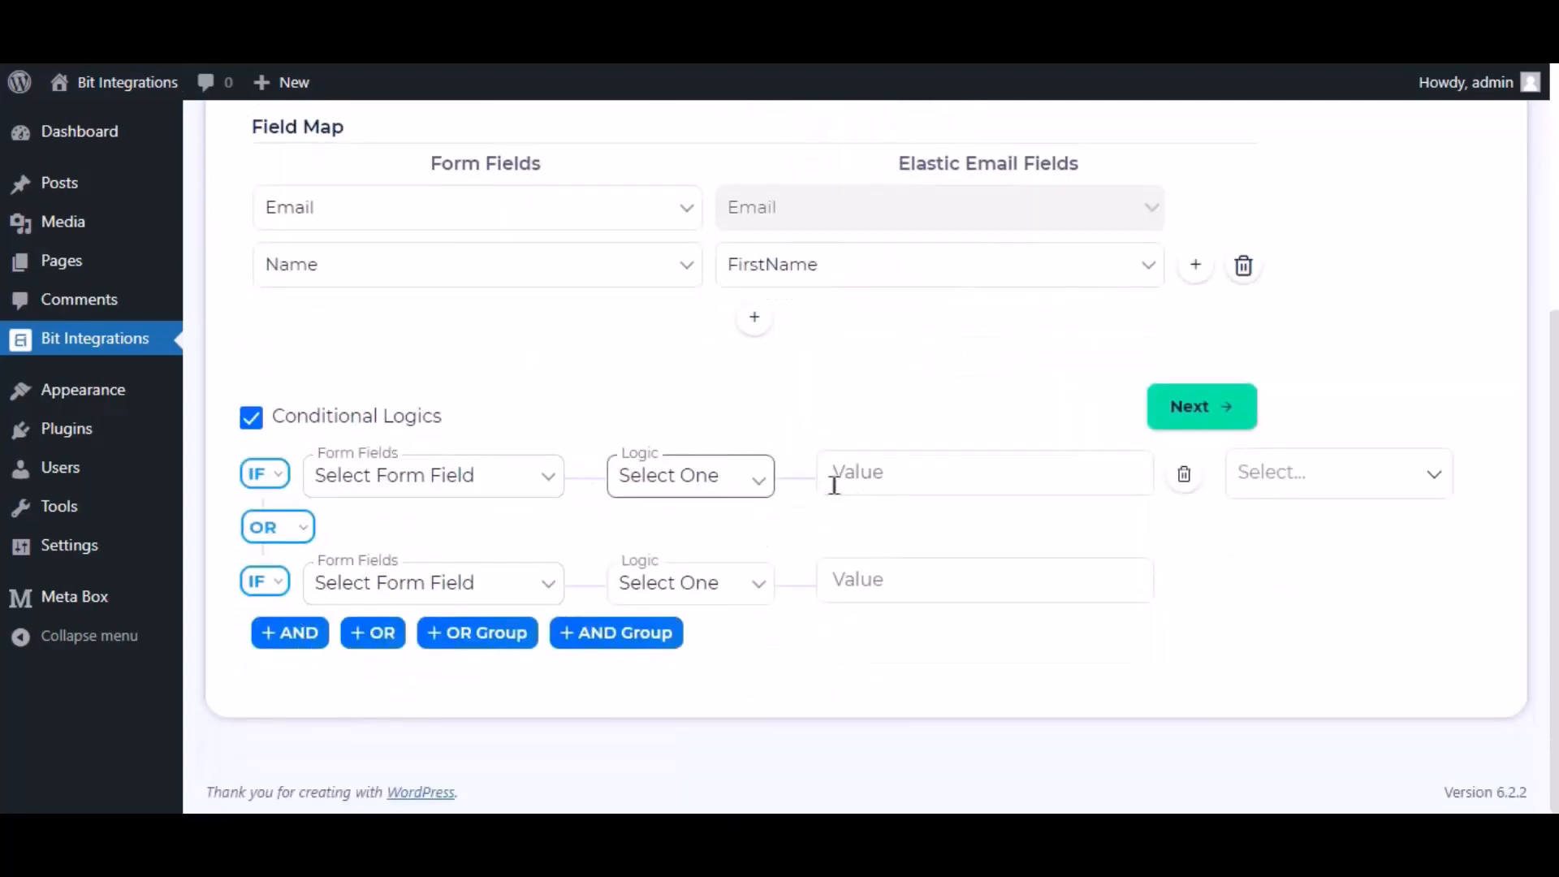
mouse_move(425, 592)
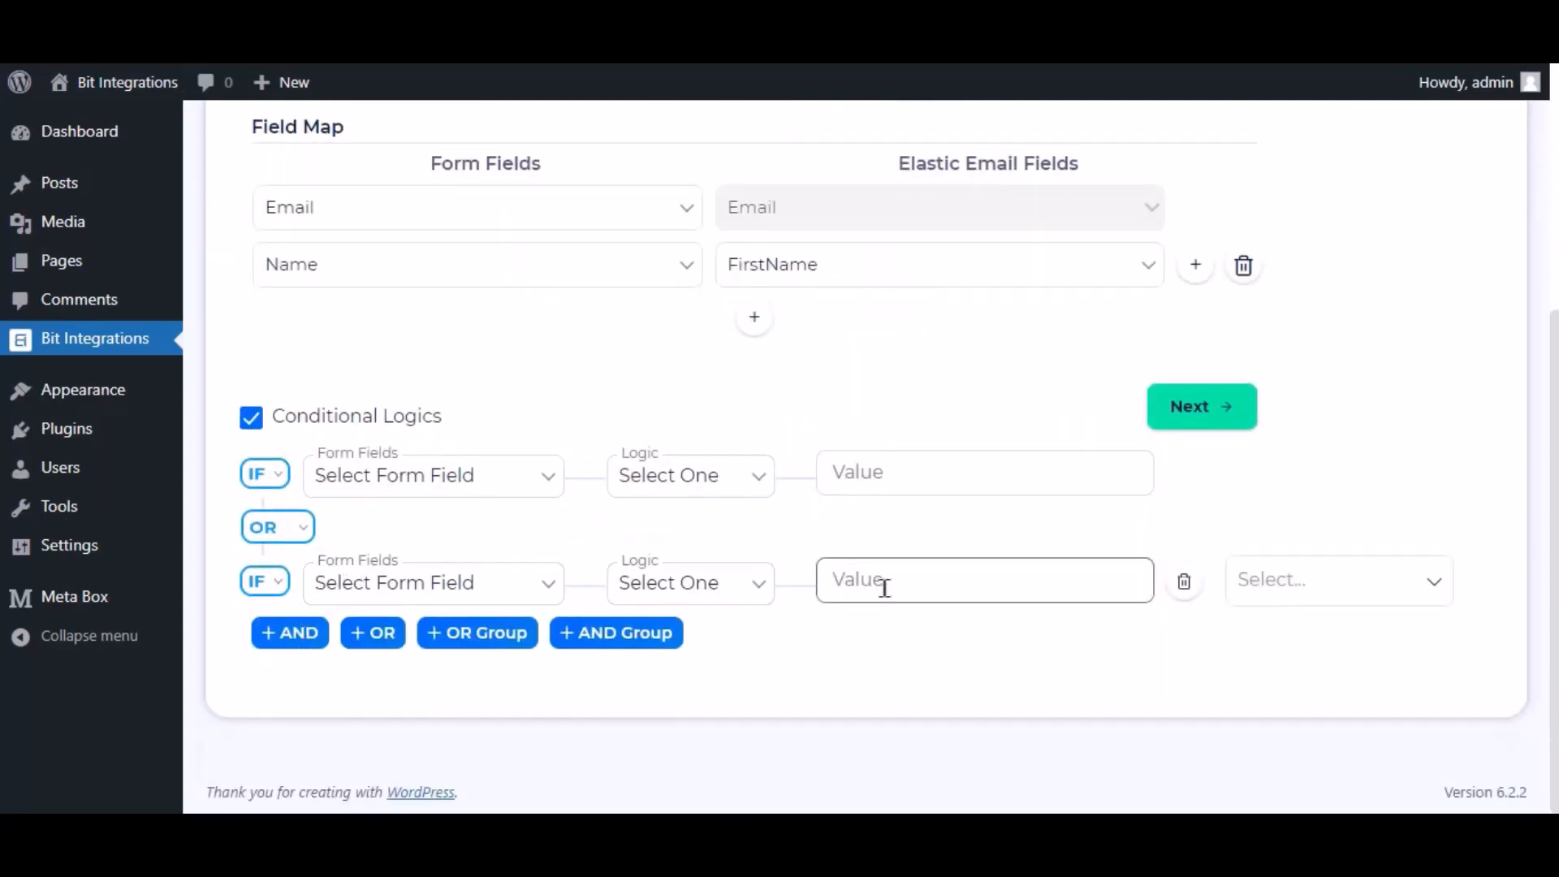
scroll(885, 588, up, 3)
click(257, 723)
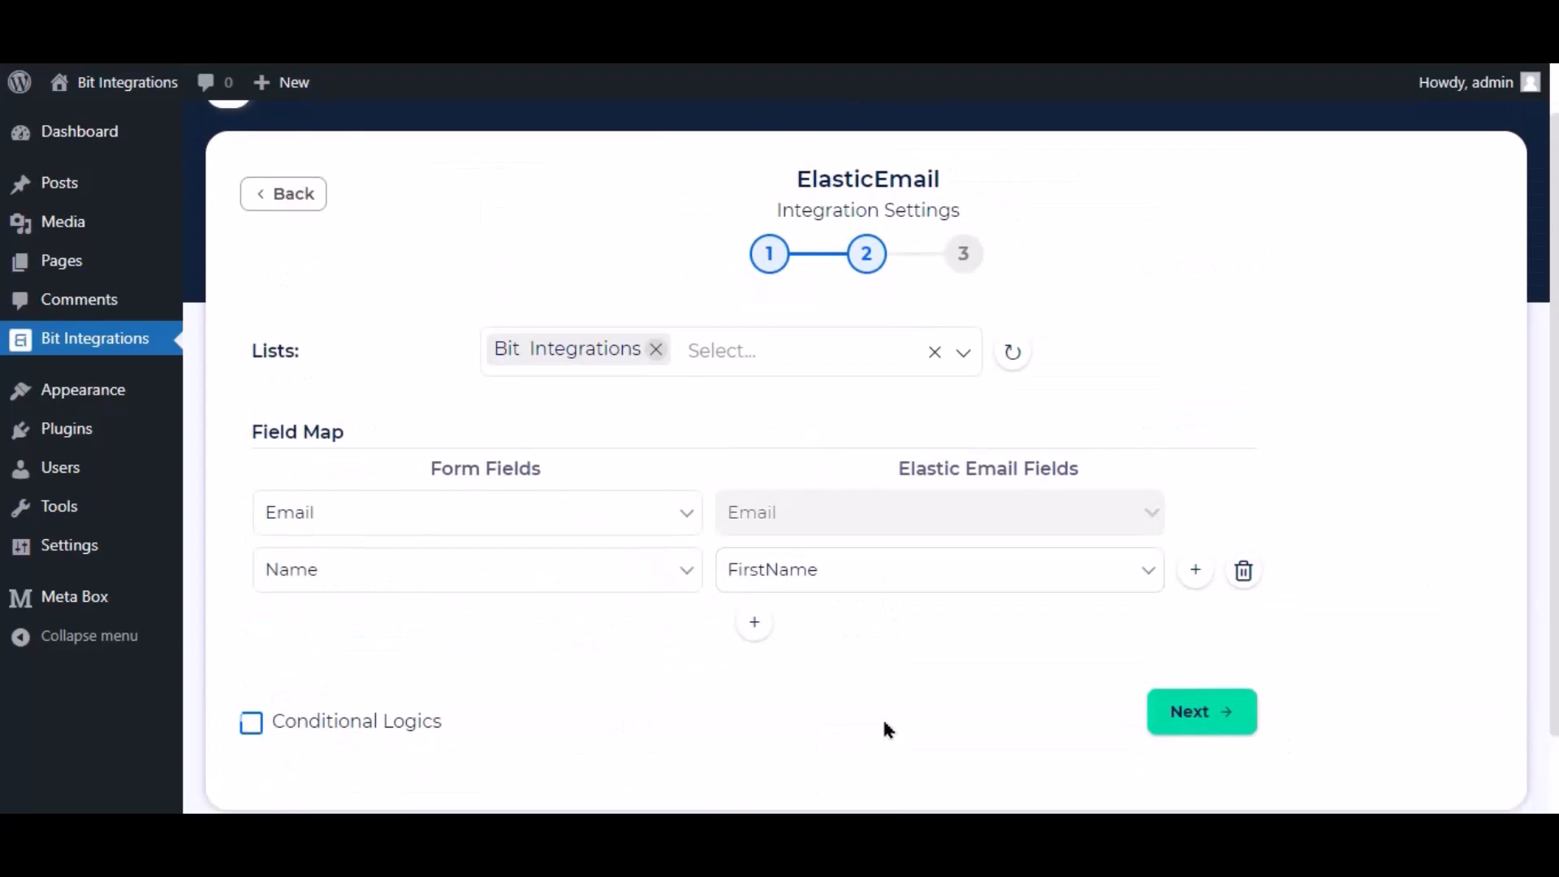
click(1225, 729)
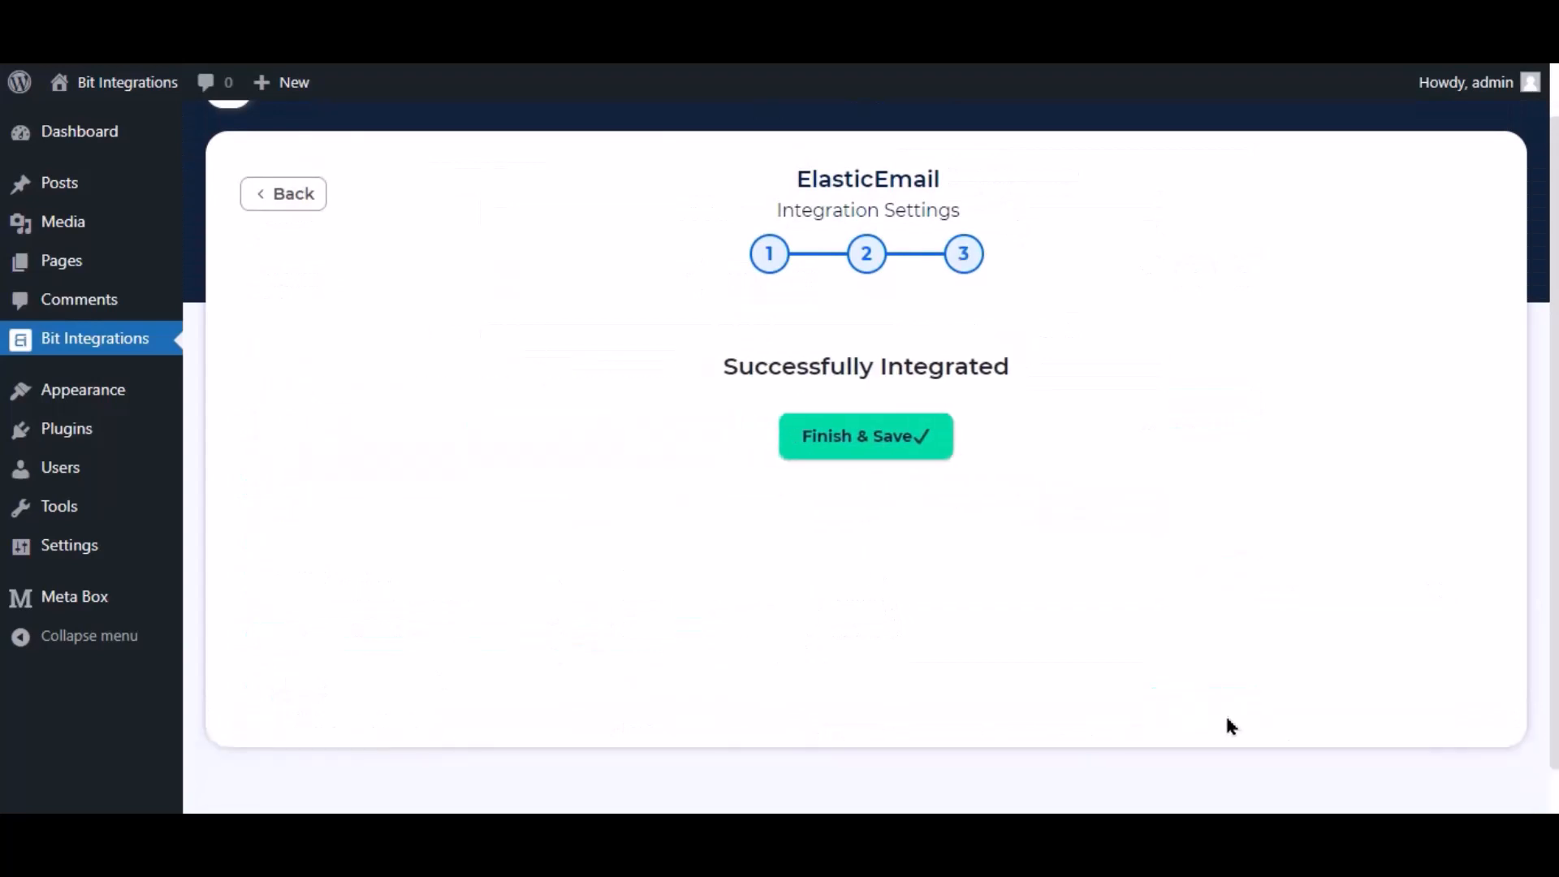
click(894, 443)
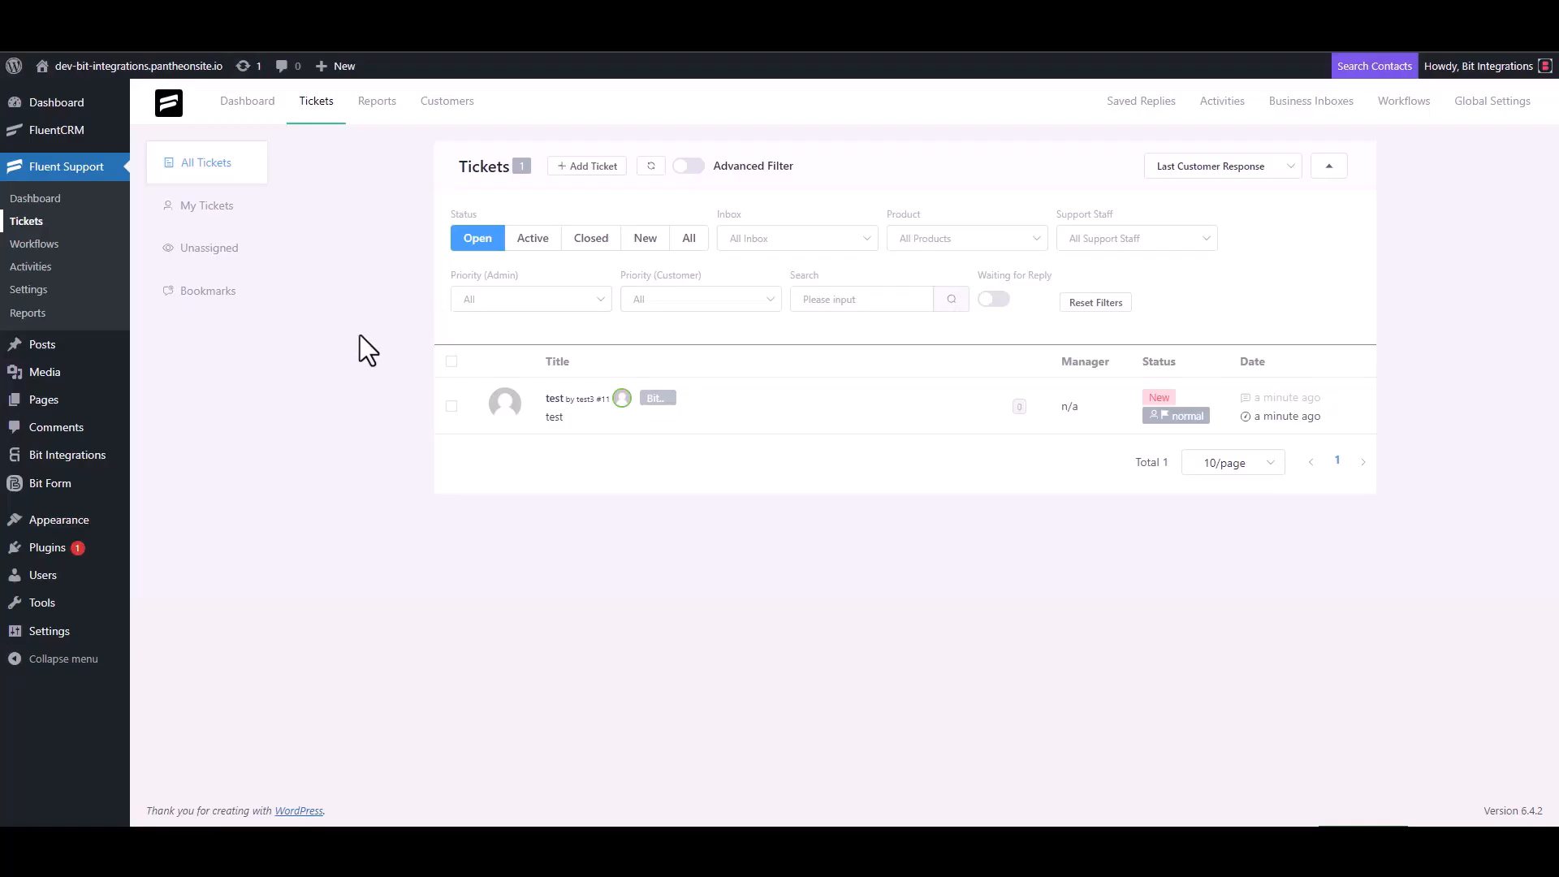
- Start a new ticket, search the contact's e-mail, and opt to create a new contact
click(583, 167)
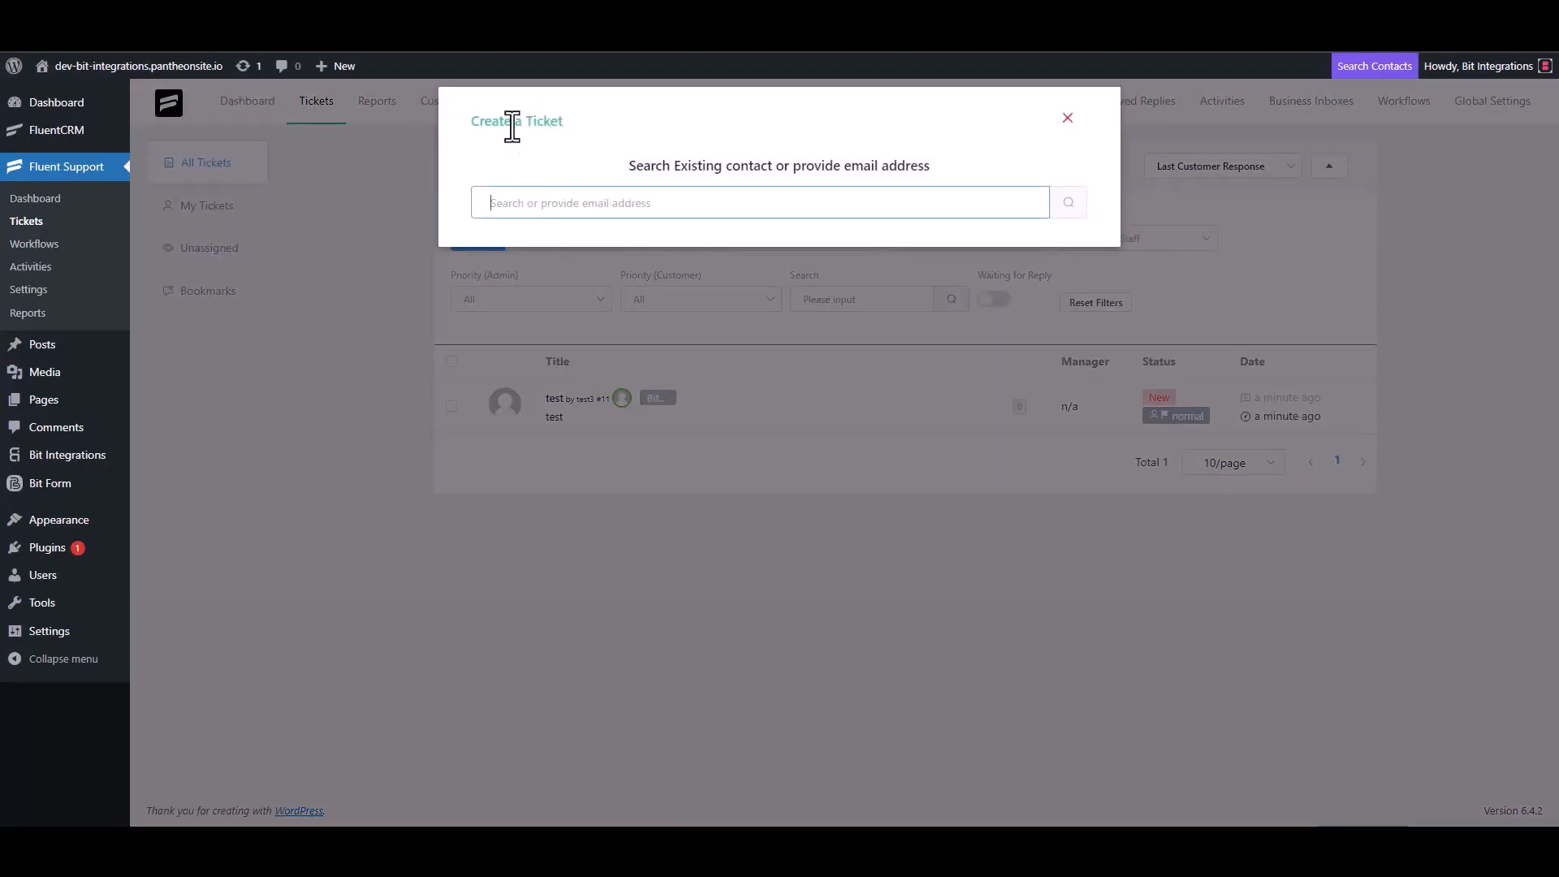
triple_click(571, 202)
click(626, 209)
click(1067, 205)
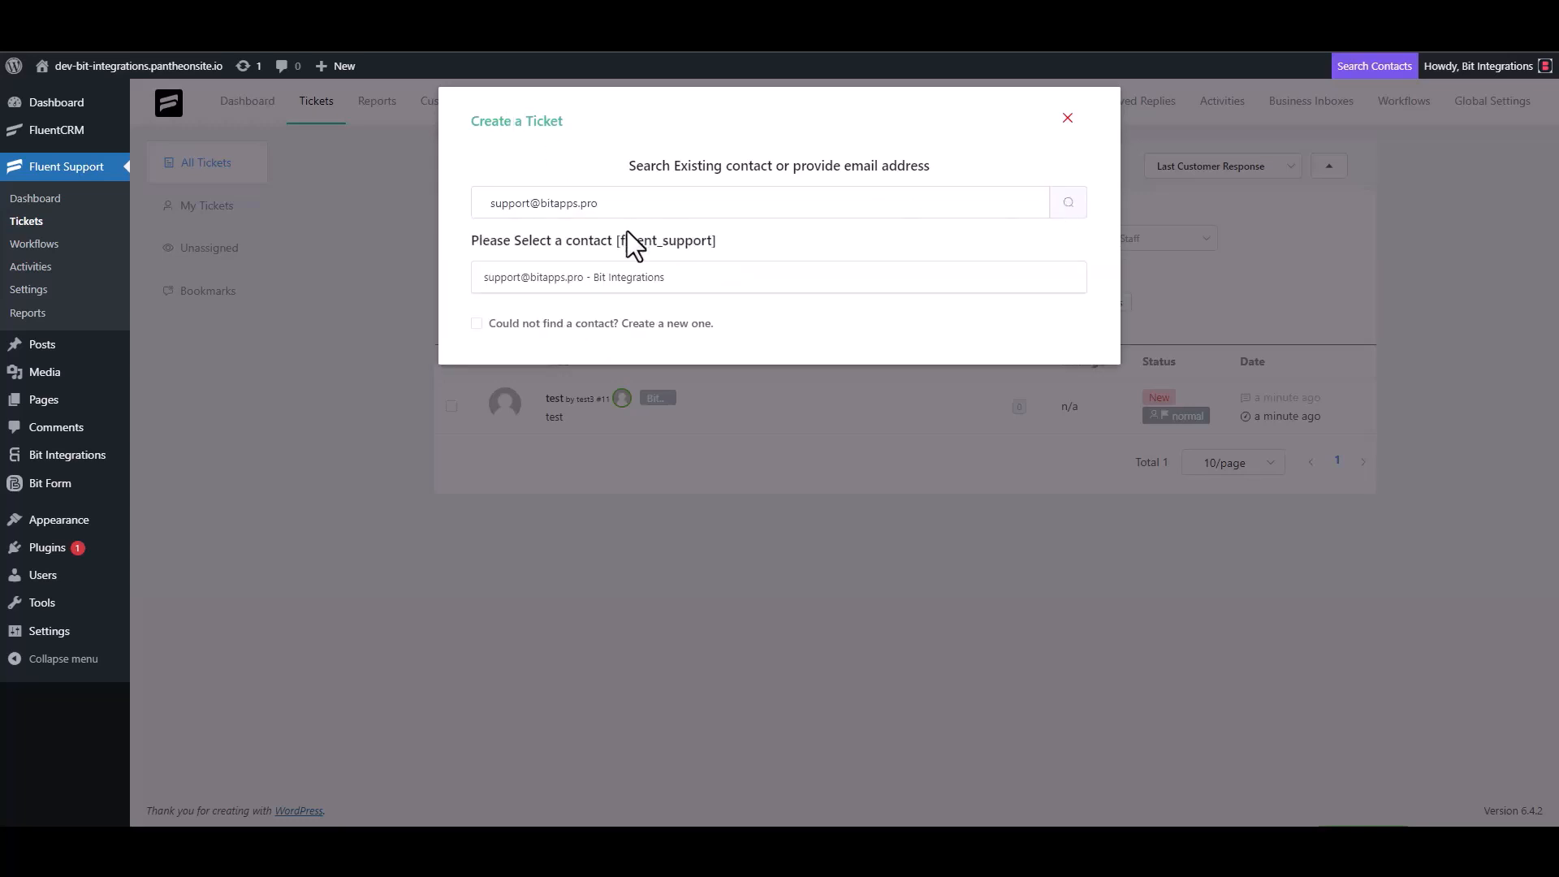
click(485, 320)
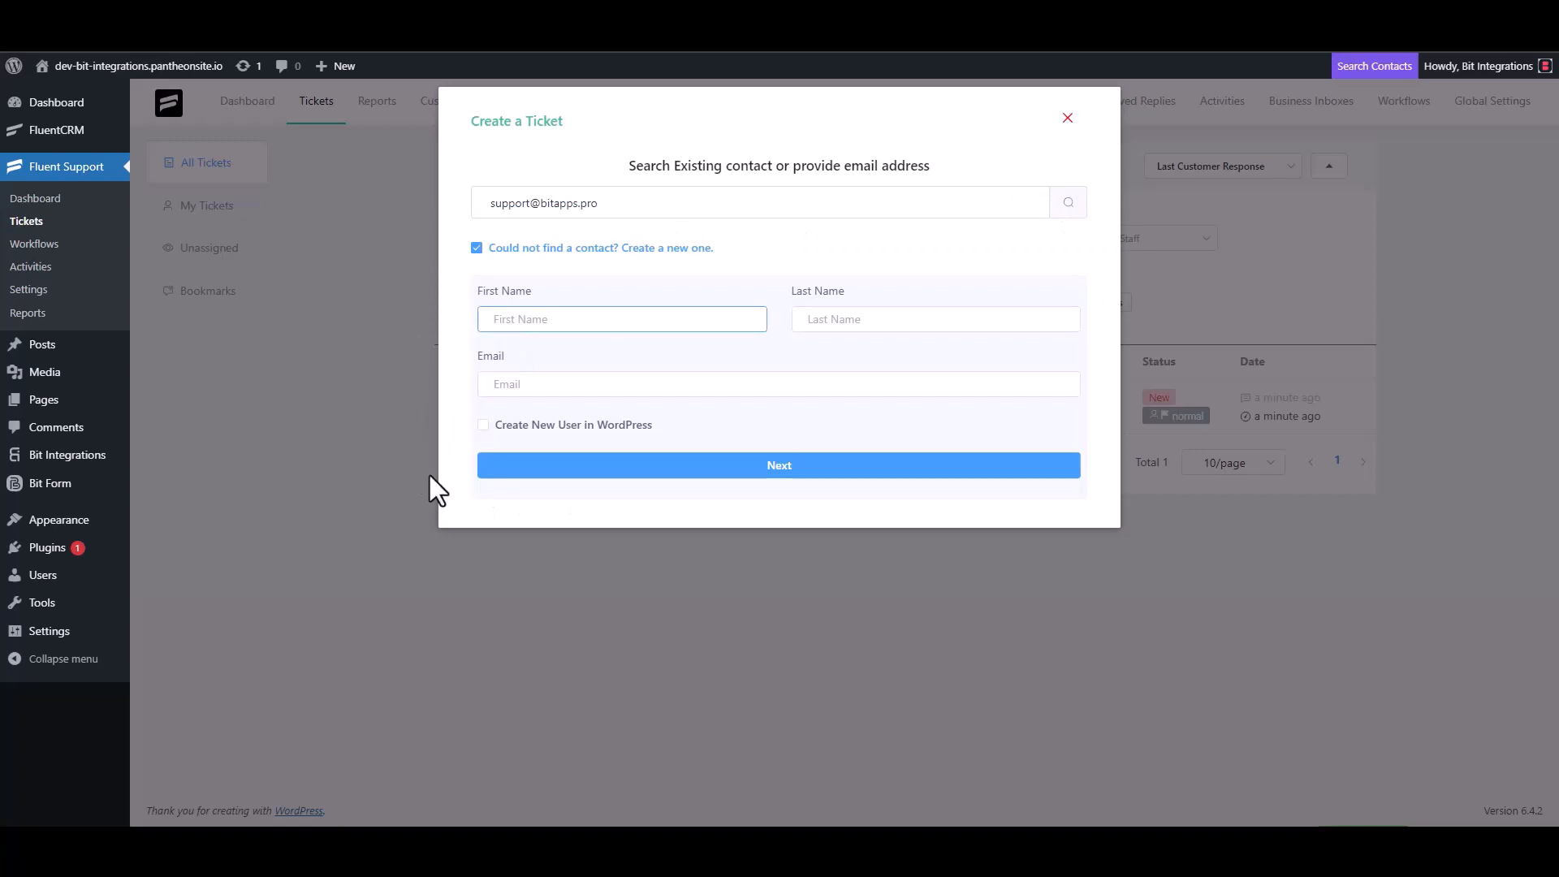
- Enter first name 'Bit Integrations' and the support e-mail address, then continue to ticket details
text(Bit Integ)
text(rations)
click(541, 388)
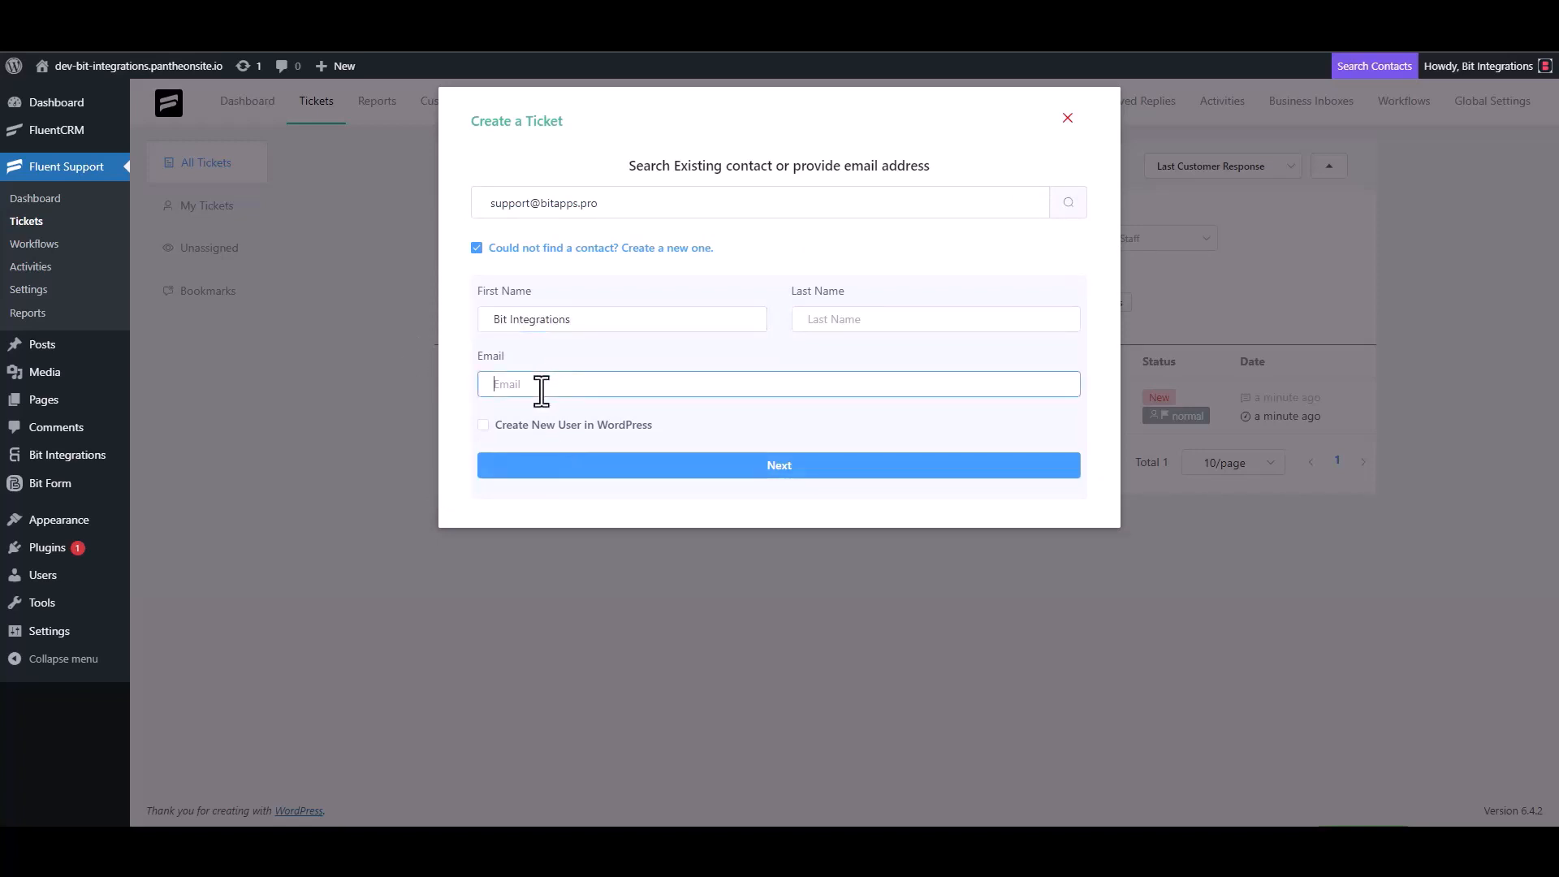
click(780, 467)
- Clear the trial text and enter 'Bit Integrations' as the ticket subject
click(602, 294)
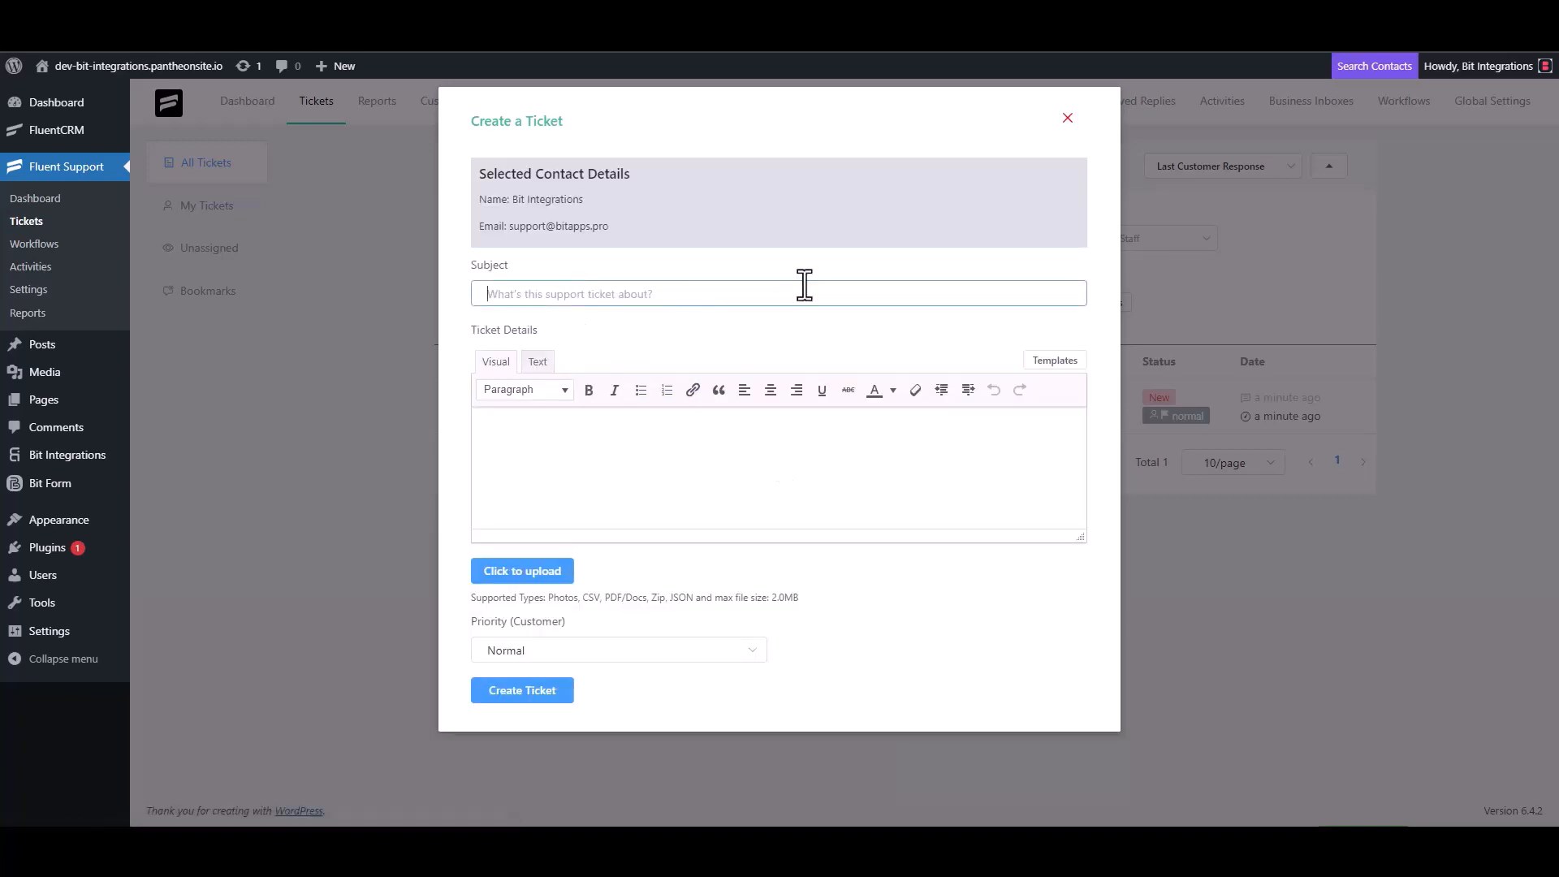
text(test)
click(539, 459)
text(t)
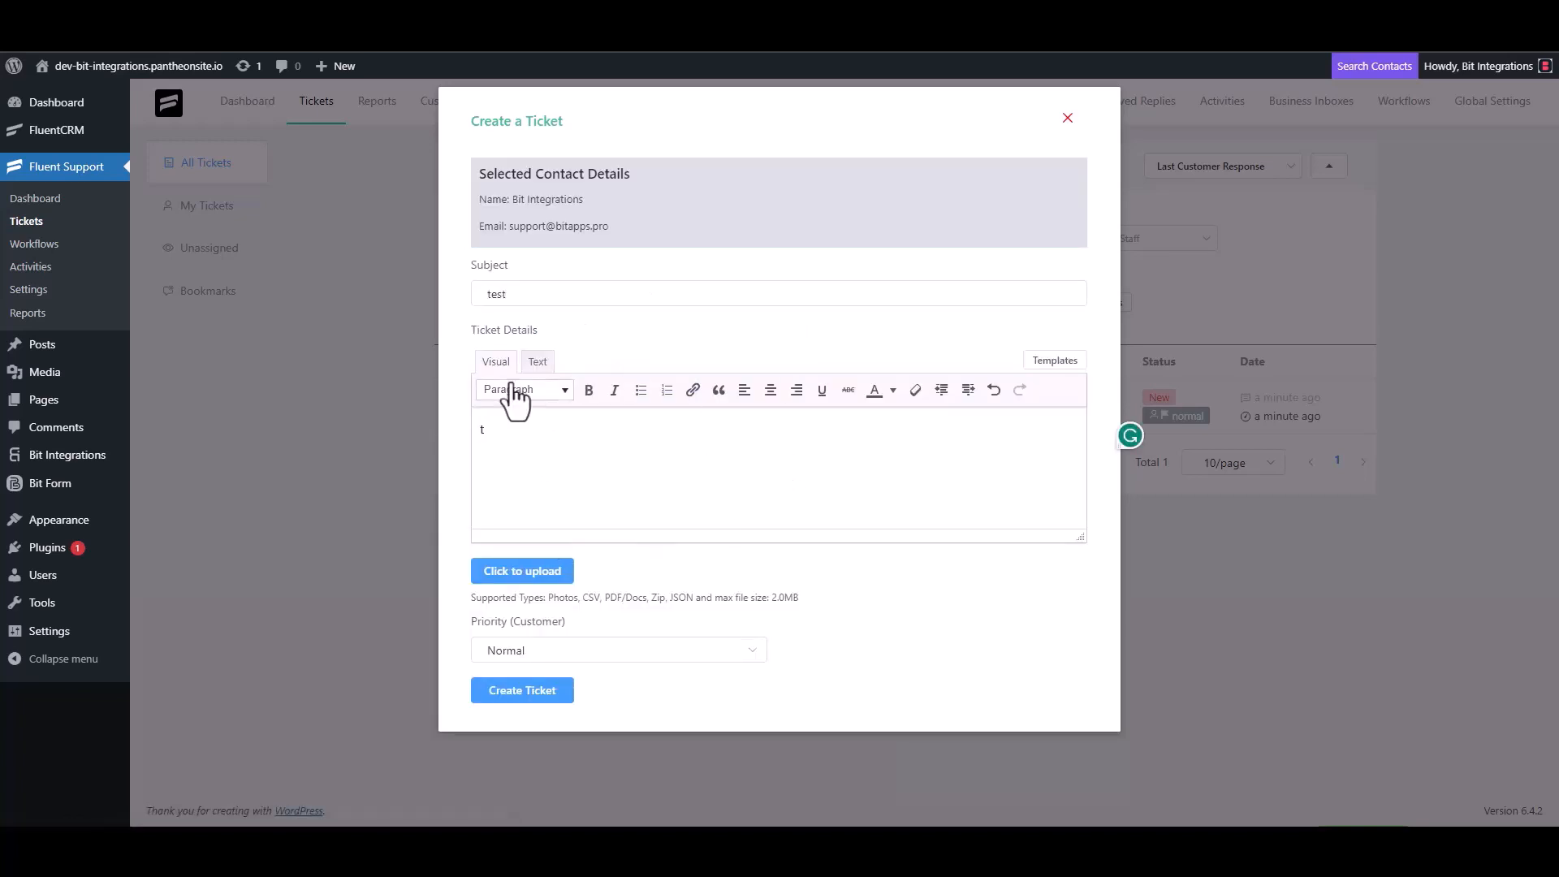
double_click(497, 294)
key(BackSpace)
click(515, 445)
key(BackSpace)
click(539, 292)
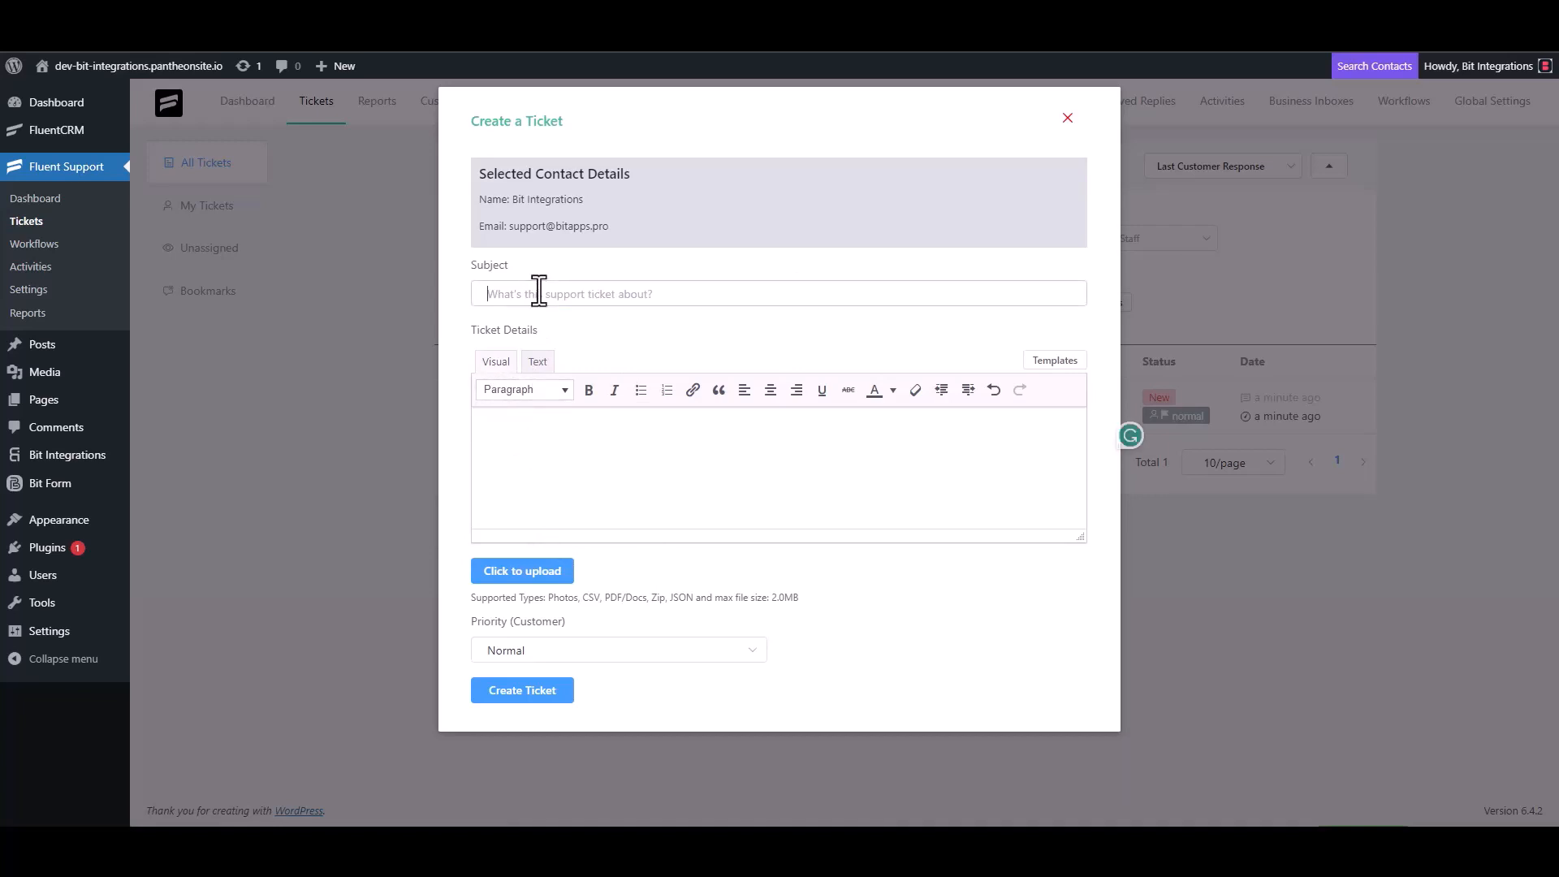
text(Bit In)
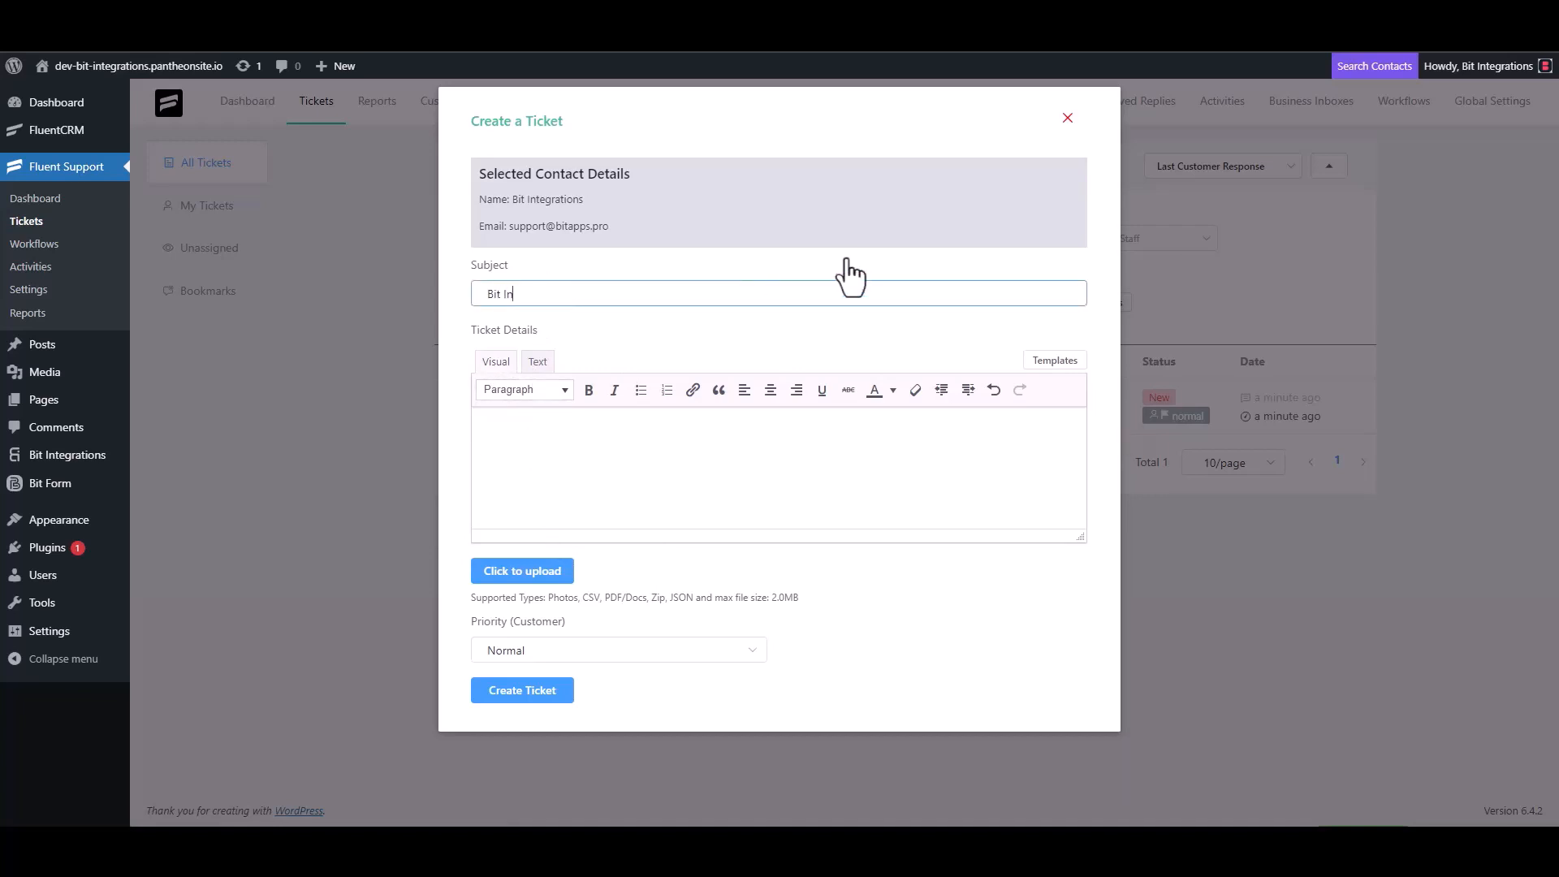
text(tegrations)
- Copy the subject into Ticket Details and create the ticket
triple_click(592, 294)
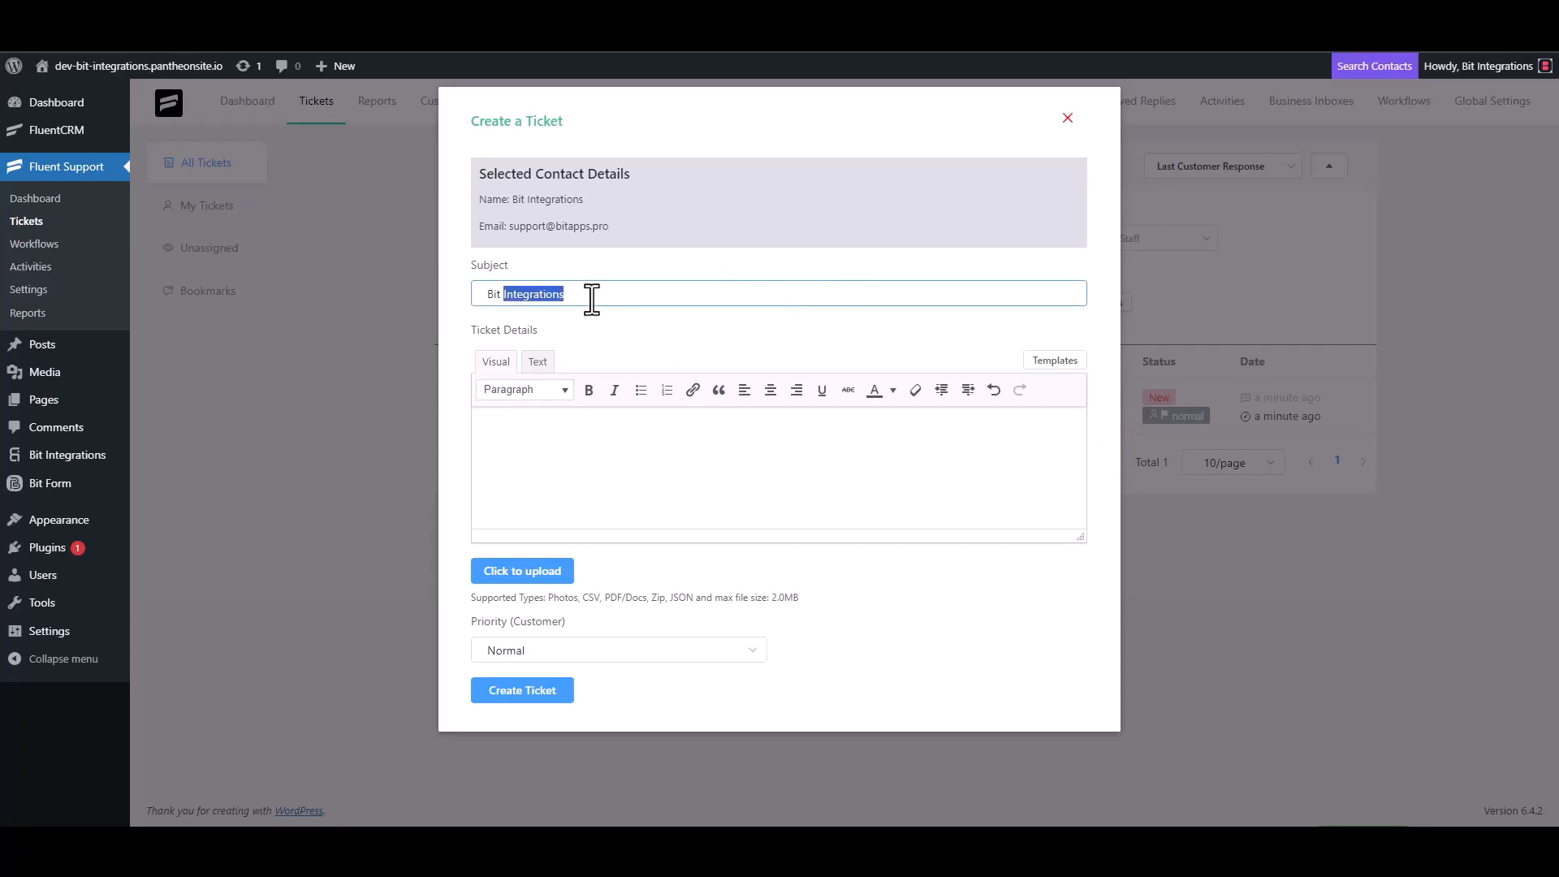
key(ctrl+c)
click(585, 437)
key(ctrl+v)
click(522, 686)
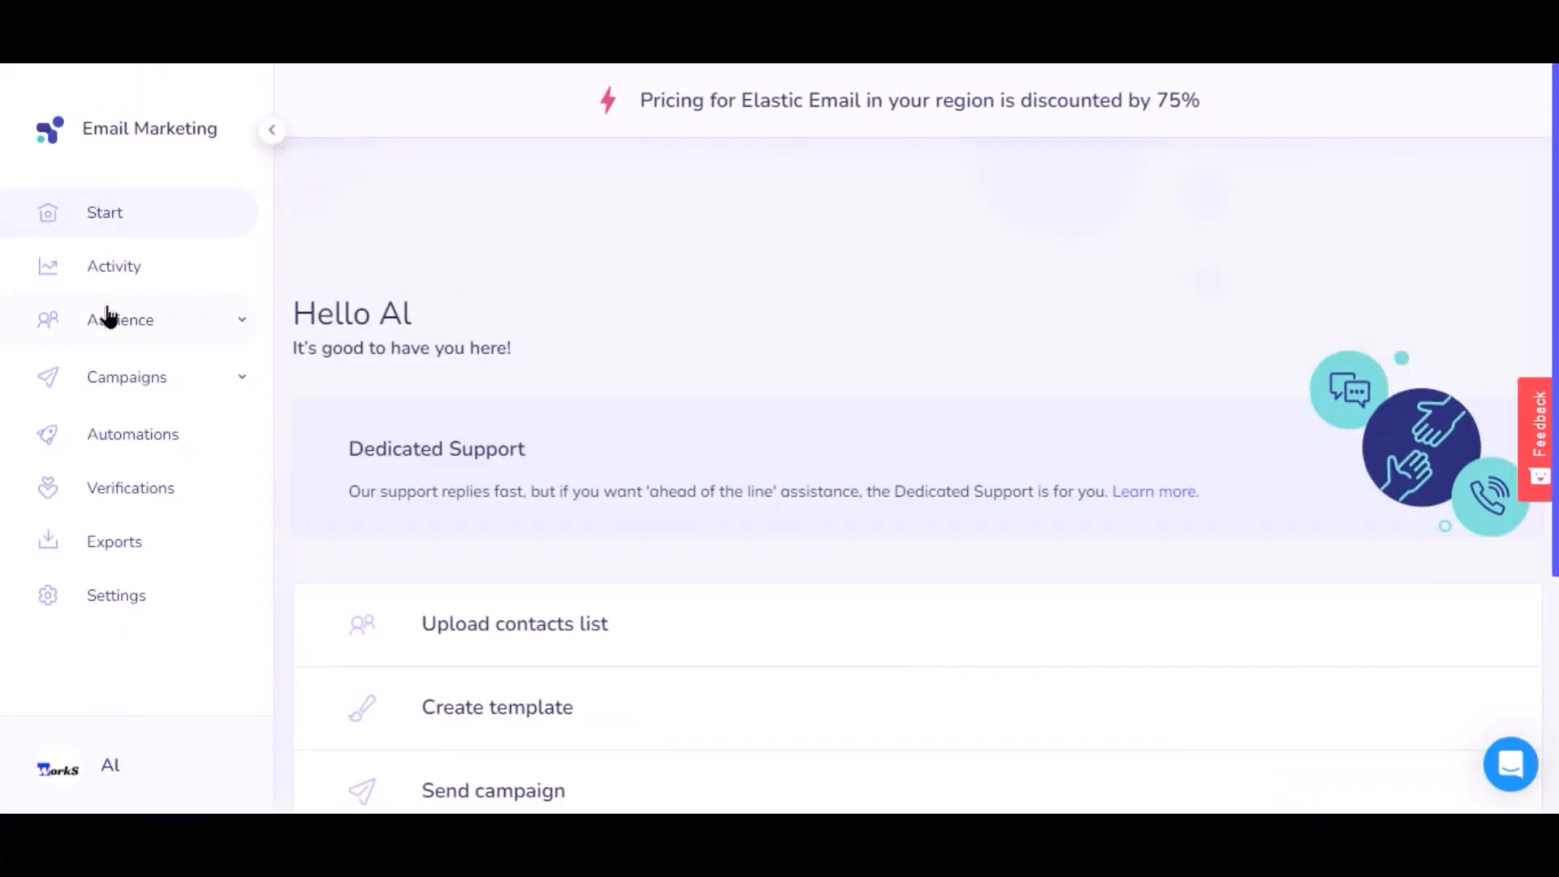
- Open the Bit Integrations list under Audience > Contacts > Lists to see its new contact
click(111, 325)
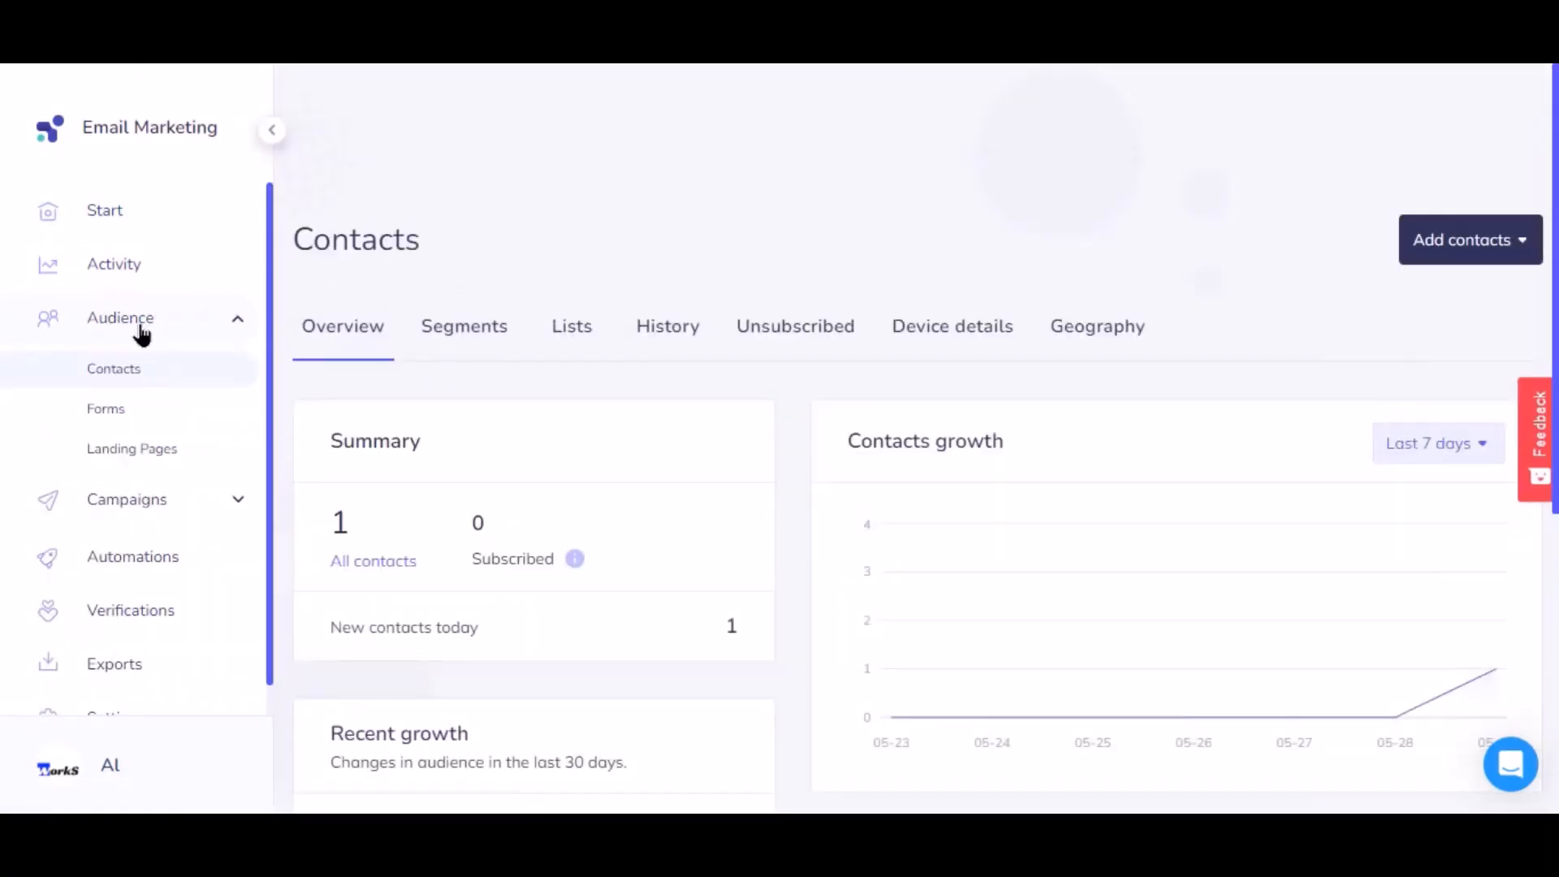
click(567, 331)
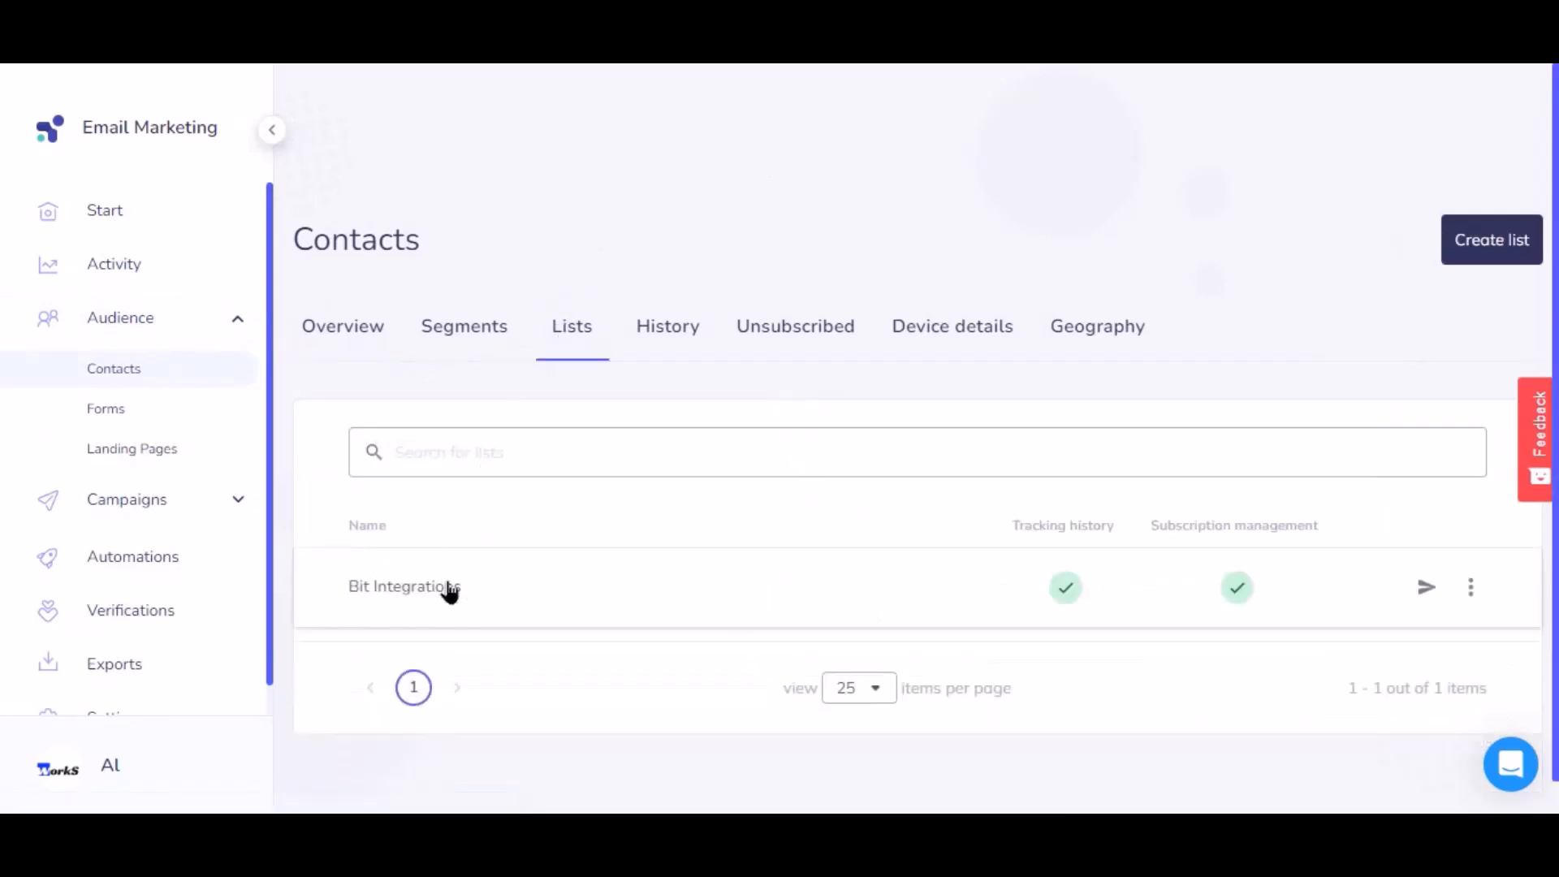
click(449, 592)
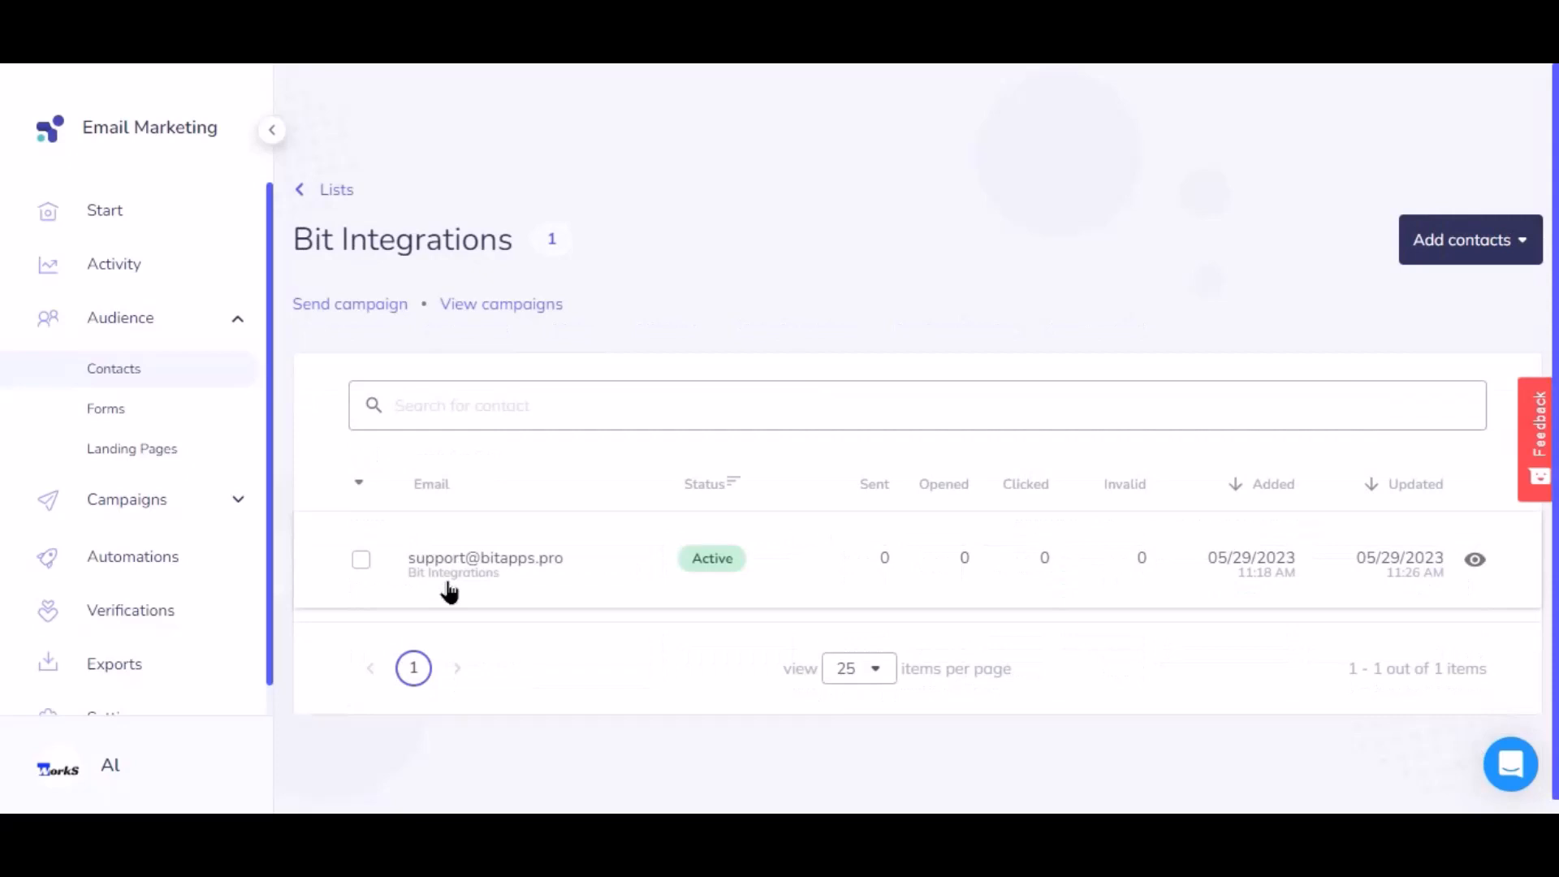